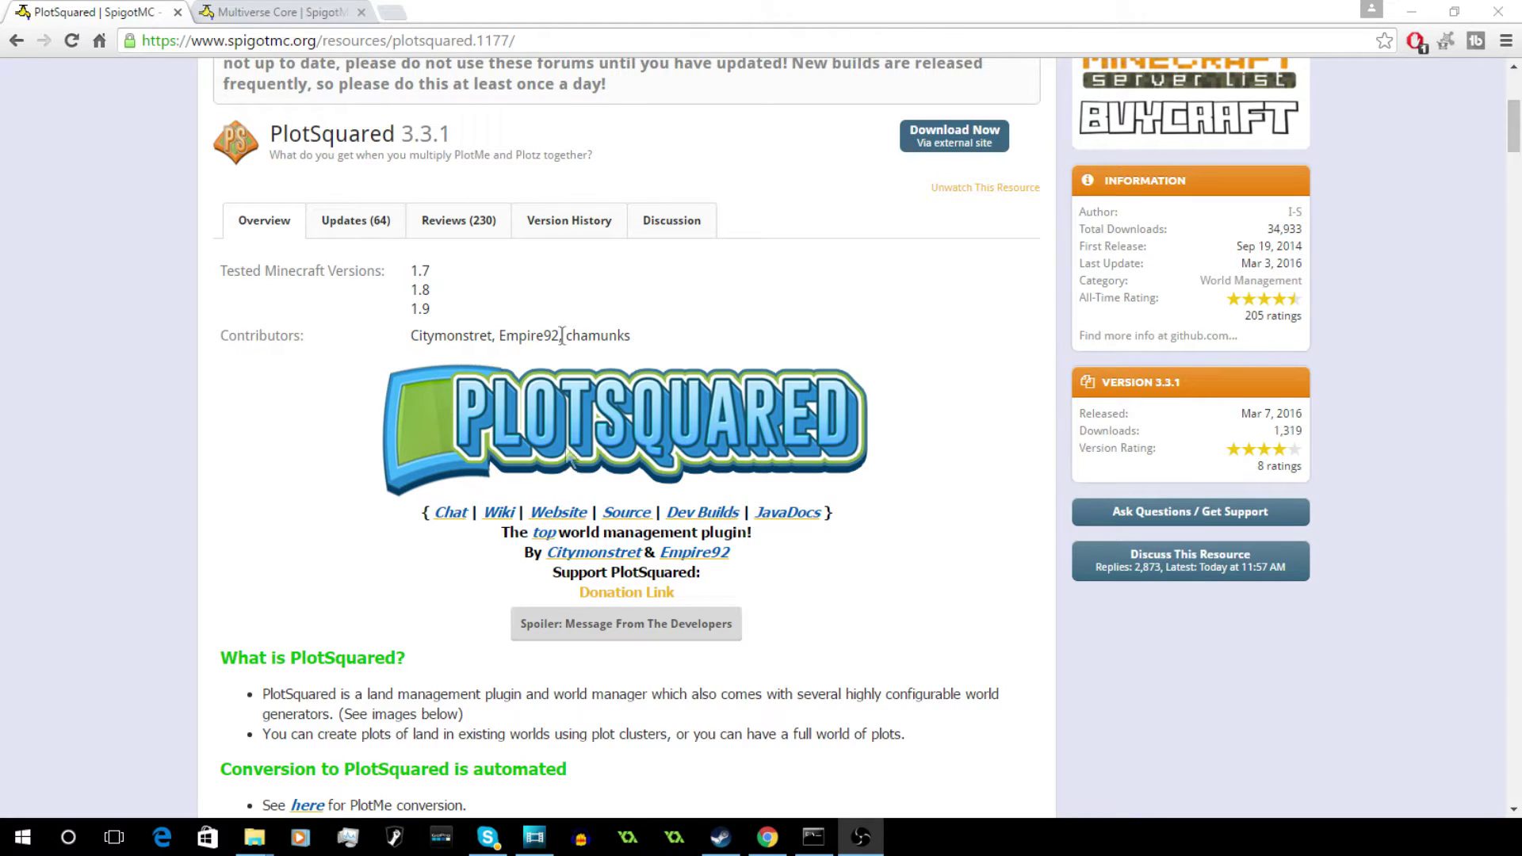
Step: Flip between the PlotSquared and Multiverse Core SpigotMC pages, then bring up the server console
left_click(299, 15)
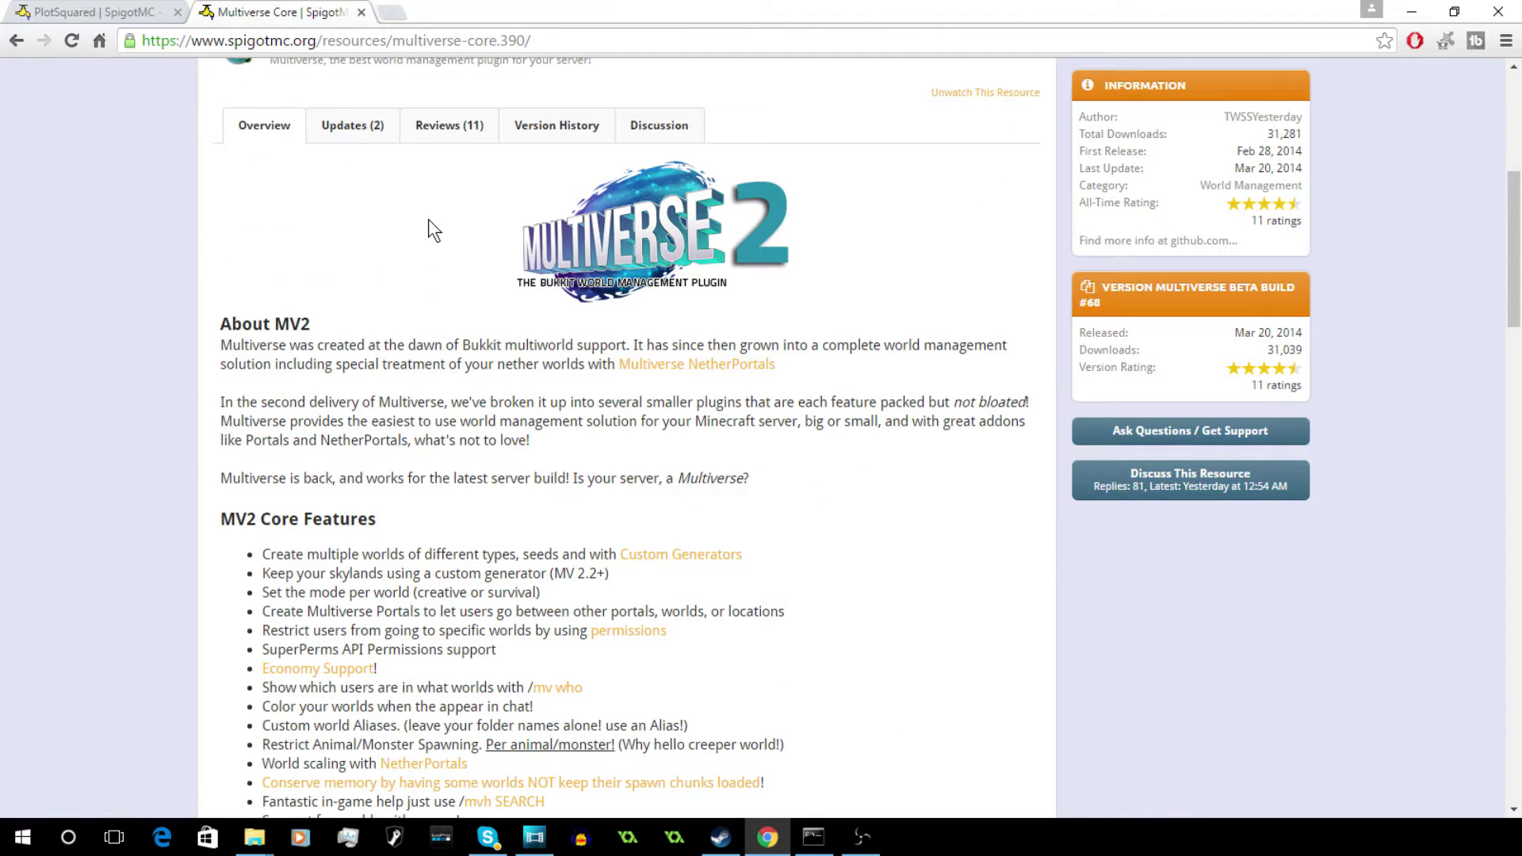
scroll(435, 238, "up", 3)
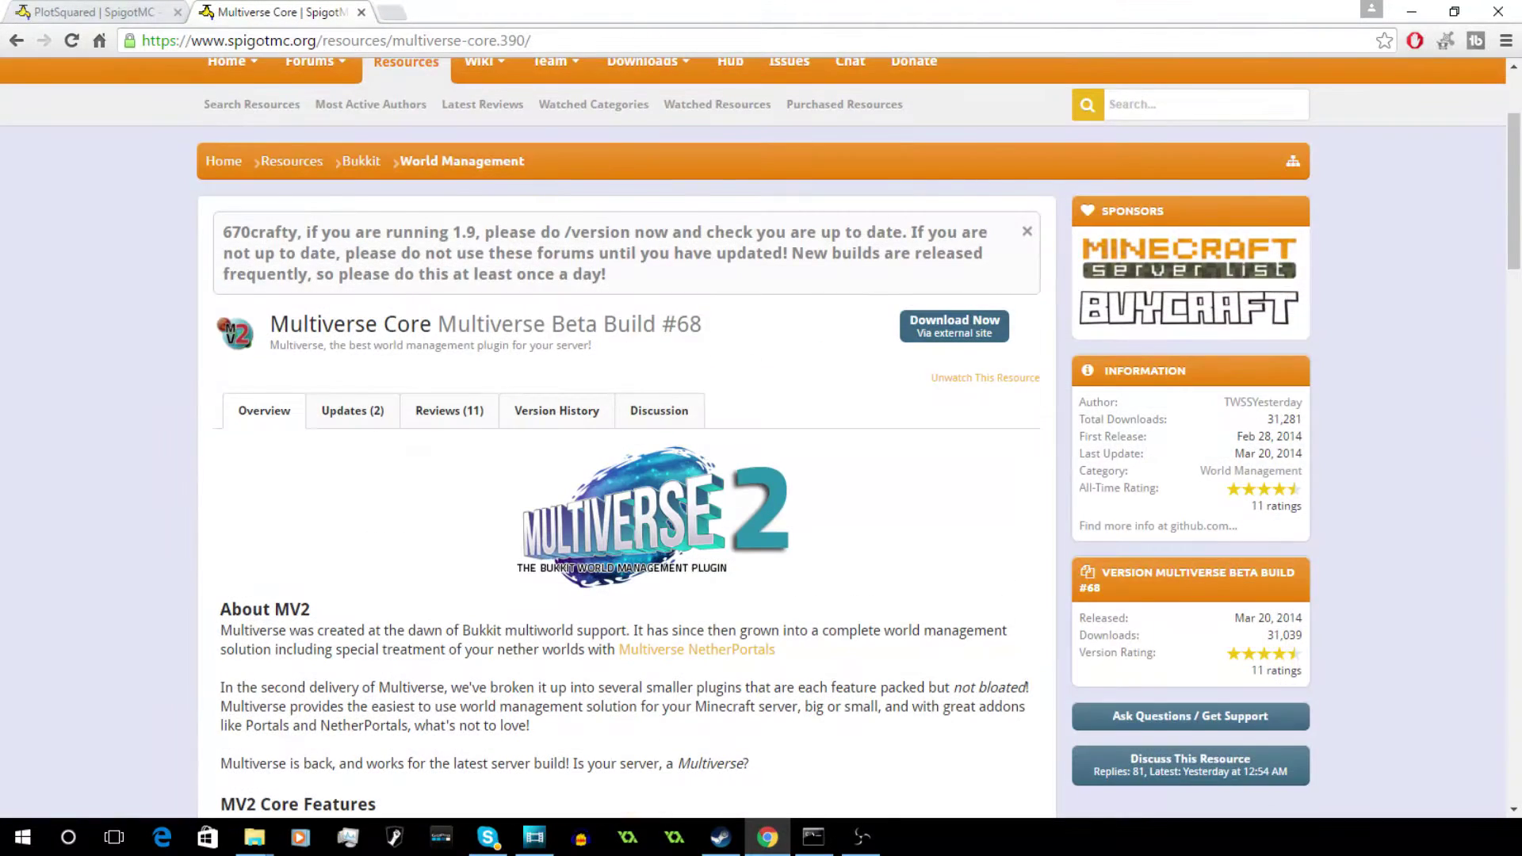
left_click(103, 13)
left_click(294, 15)
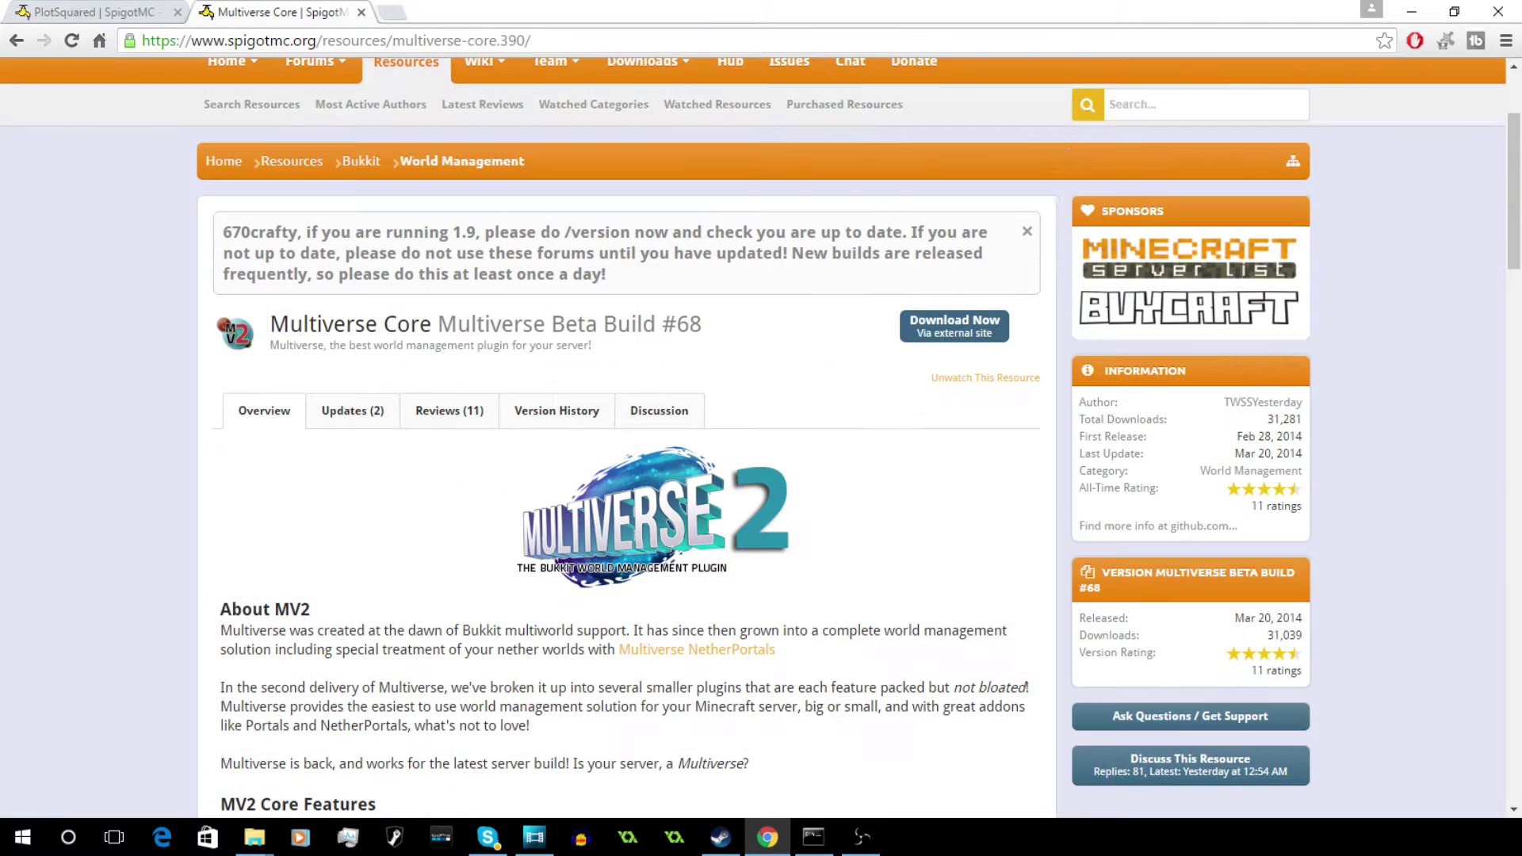
key("ctrl+Tab")
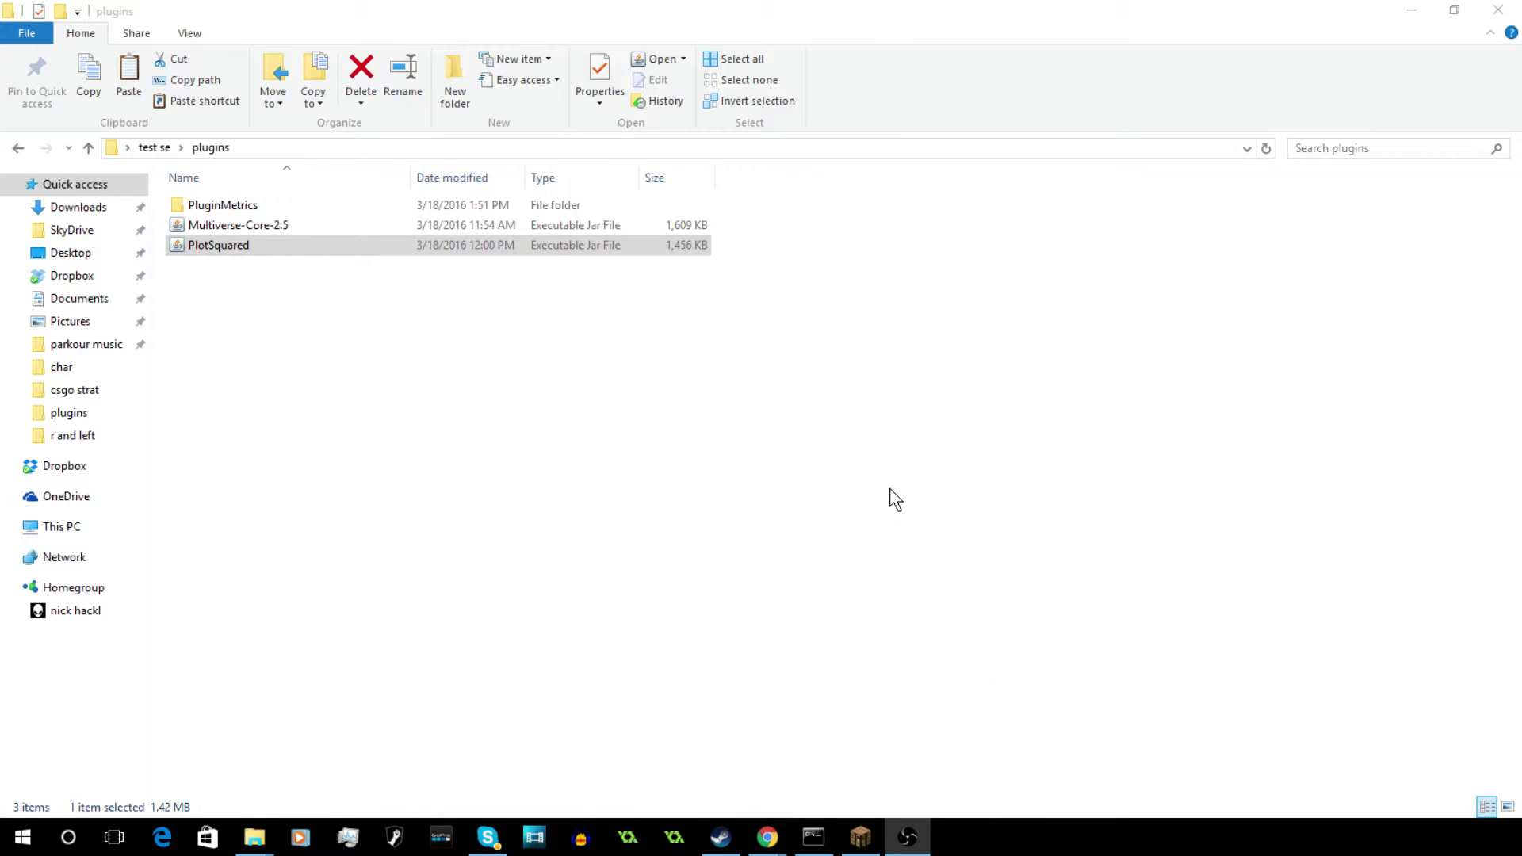
left_click(813, 838)
Step: Reload the server to load the plugins and return to the Minecraft game
type("reload")
key("Return")
key("alt+Tab")
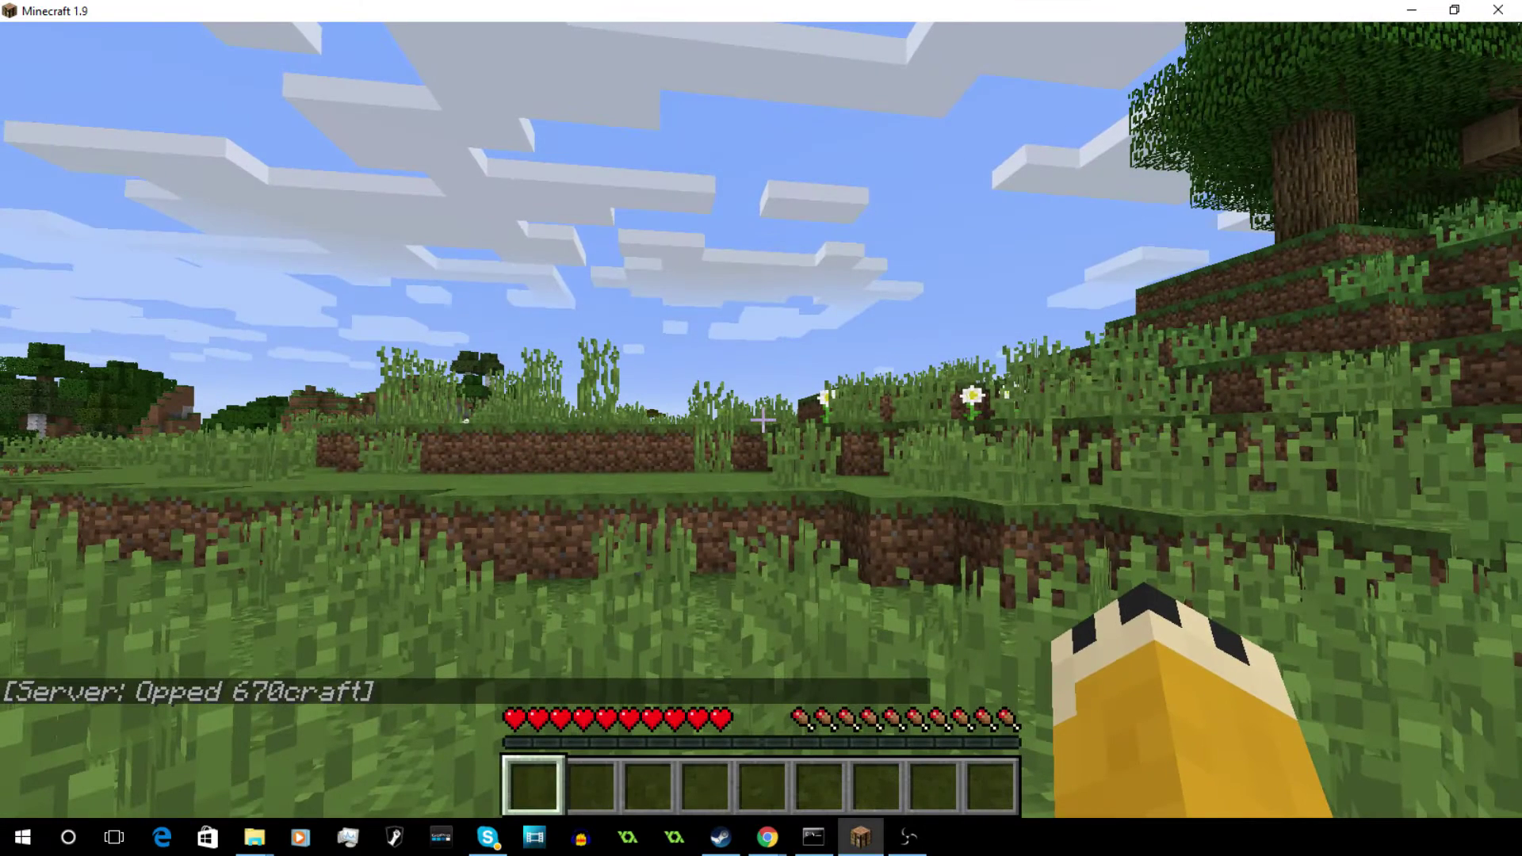
key("w")
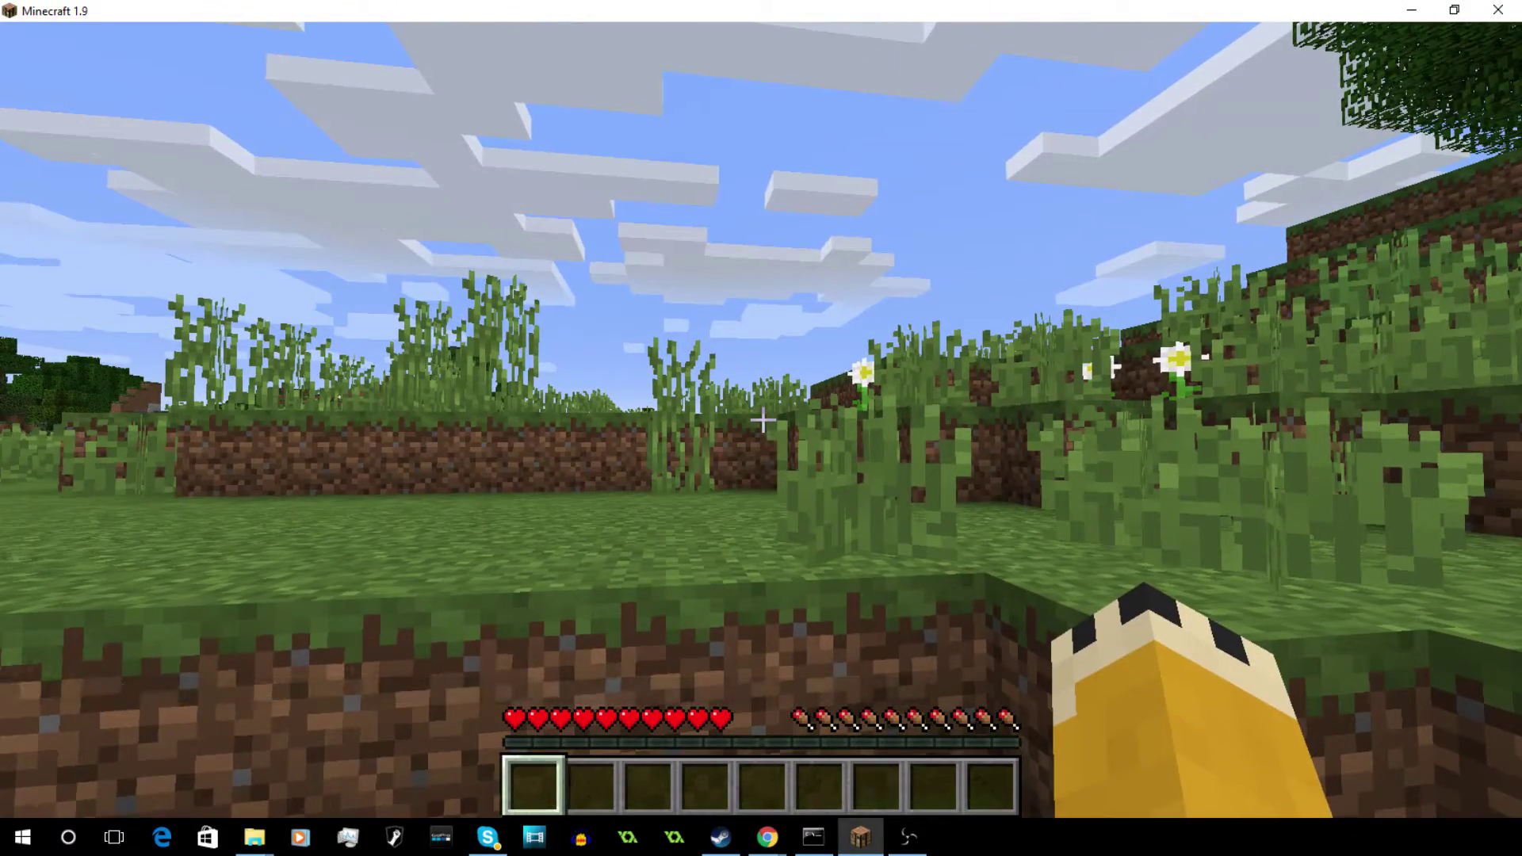
Step: Create world 'plot' with /mv create plot normal -g PlotSquared, fixing the generator-name typo
key("slash")
type("mv c")
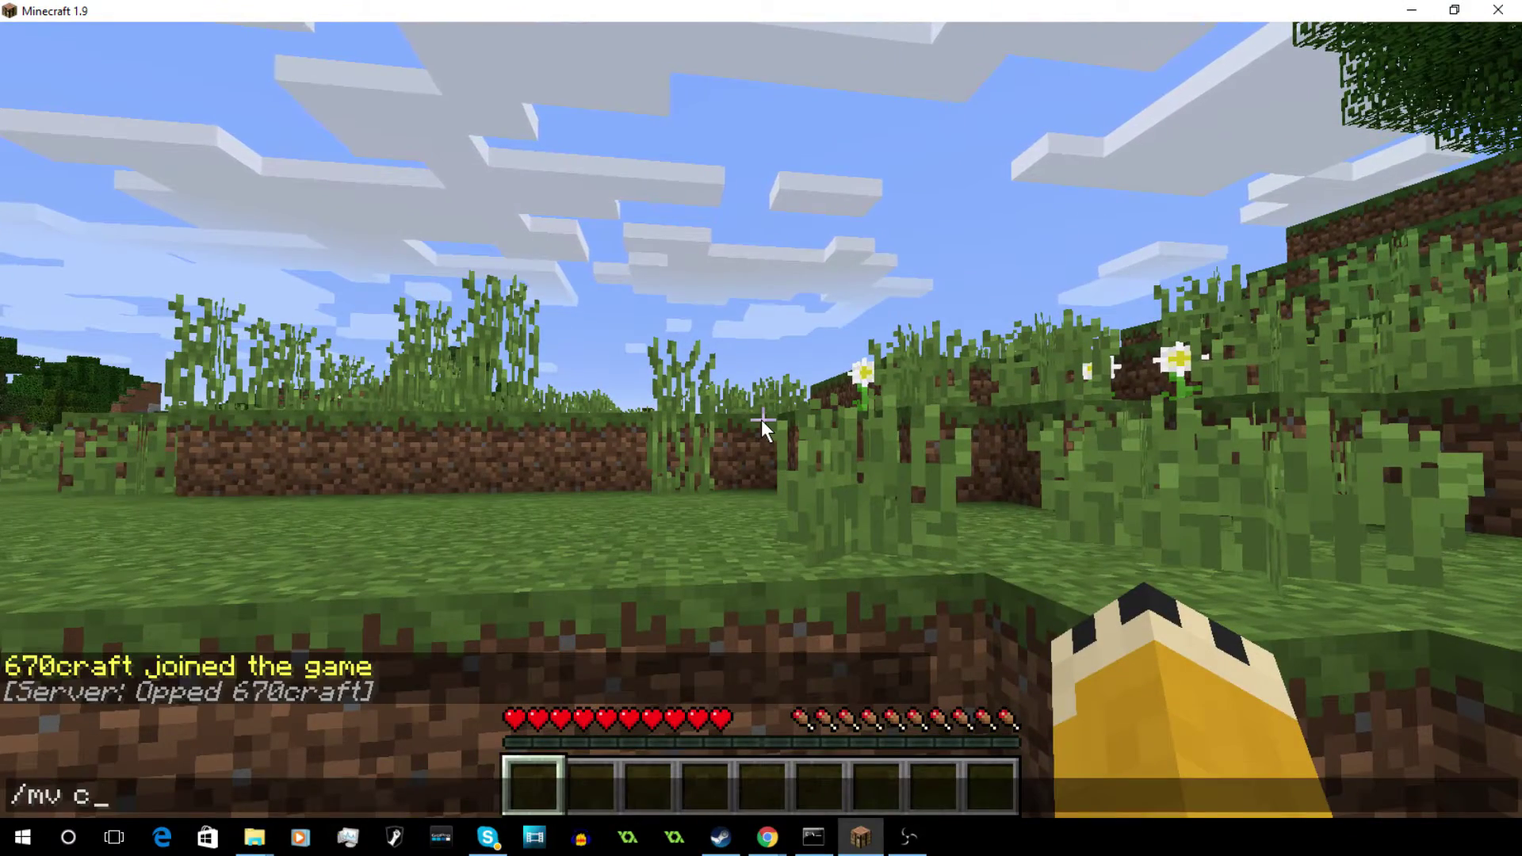
type("reate plot ")
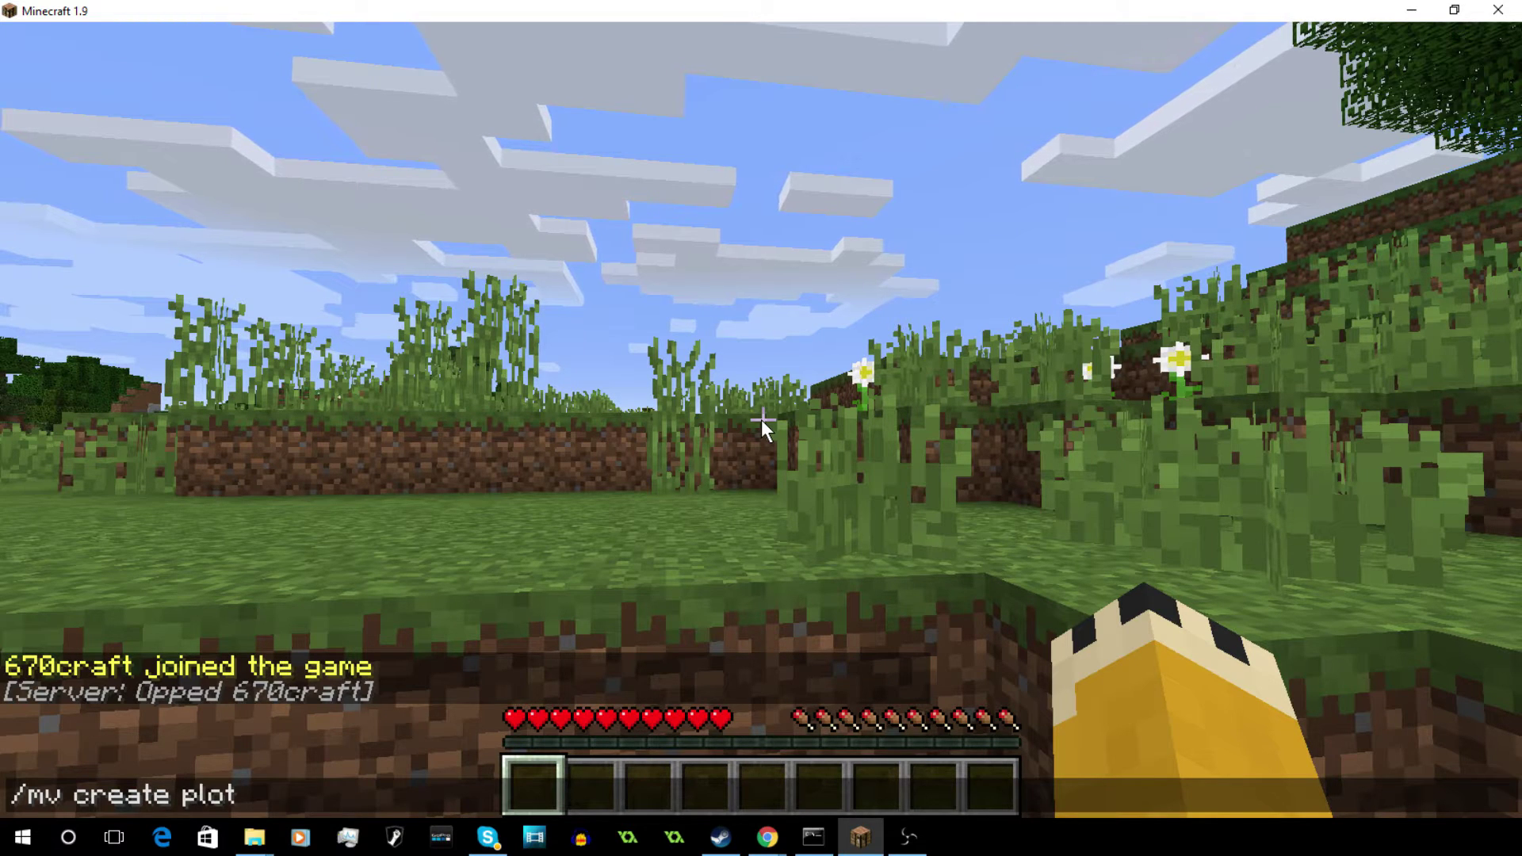
type("n")
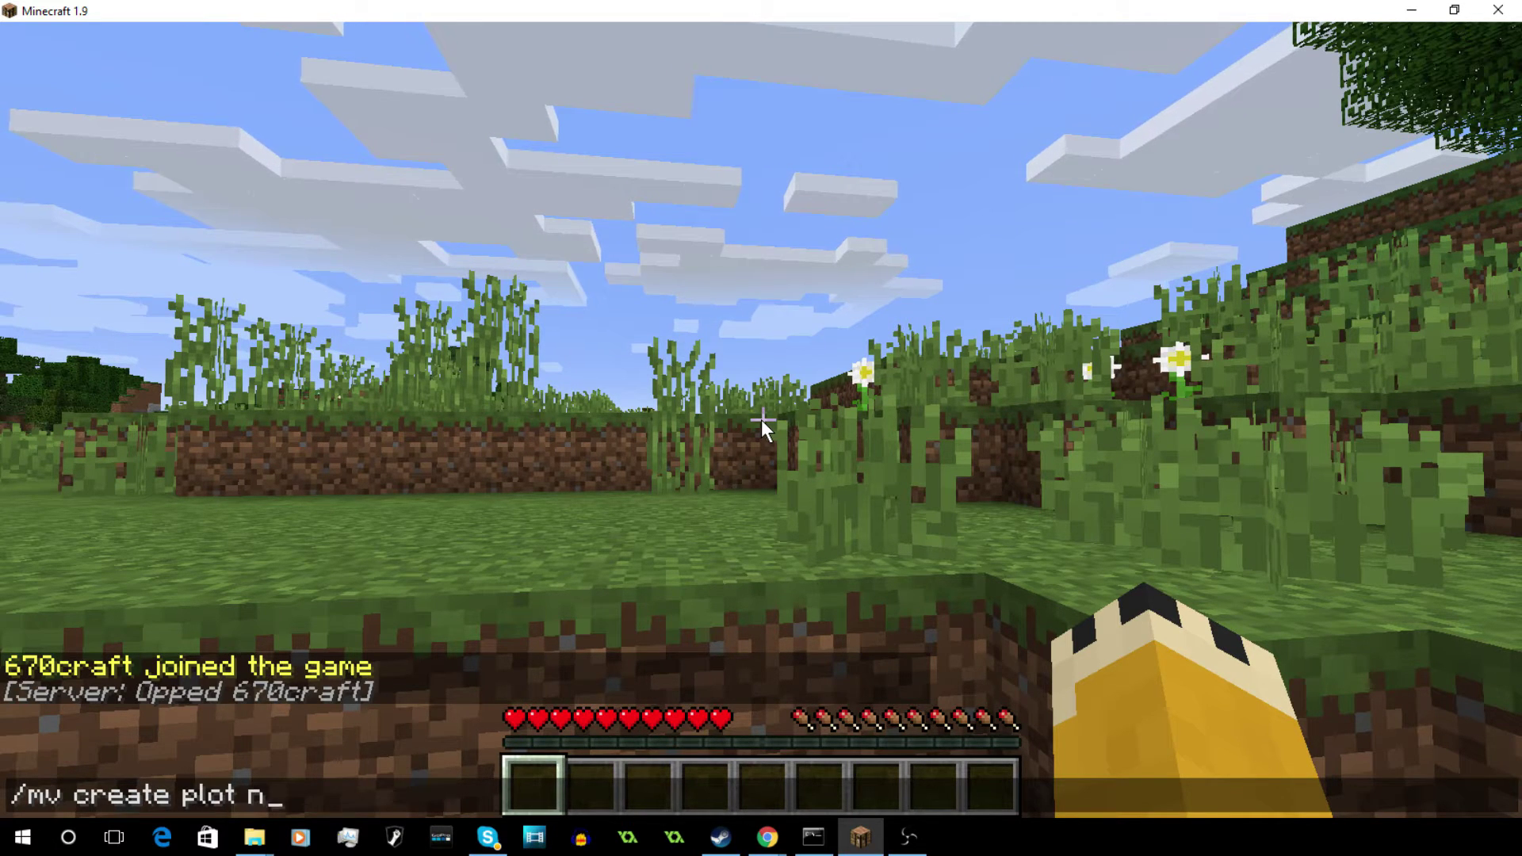
type("ormal -g PlotS")
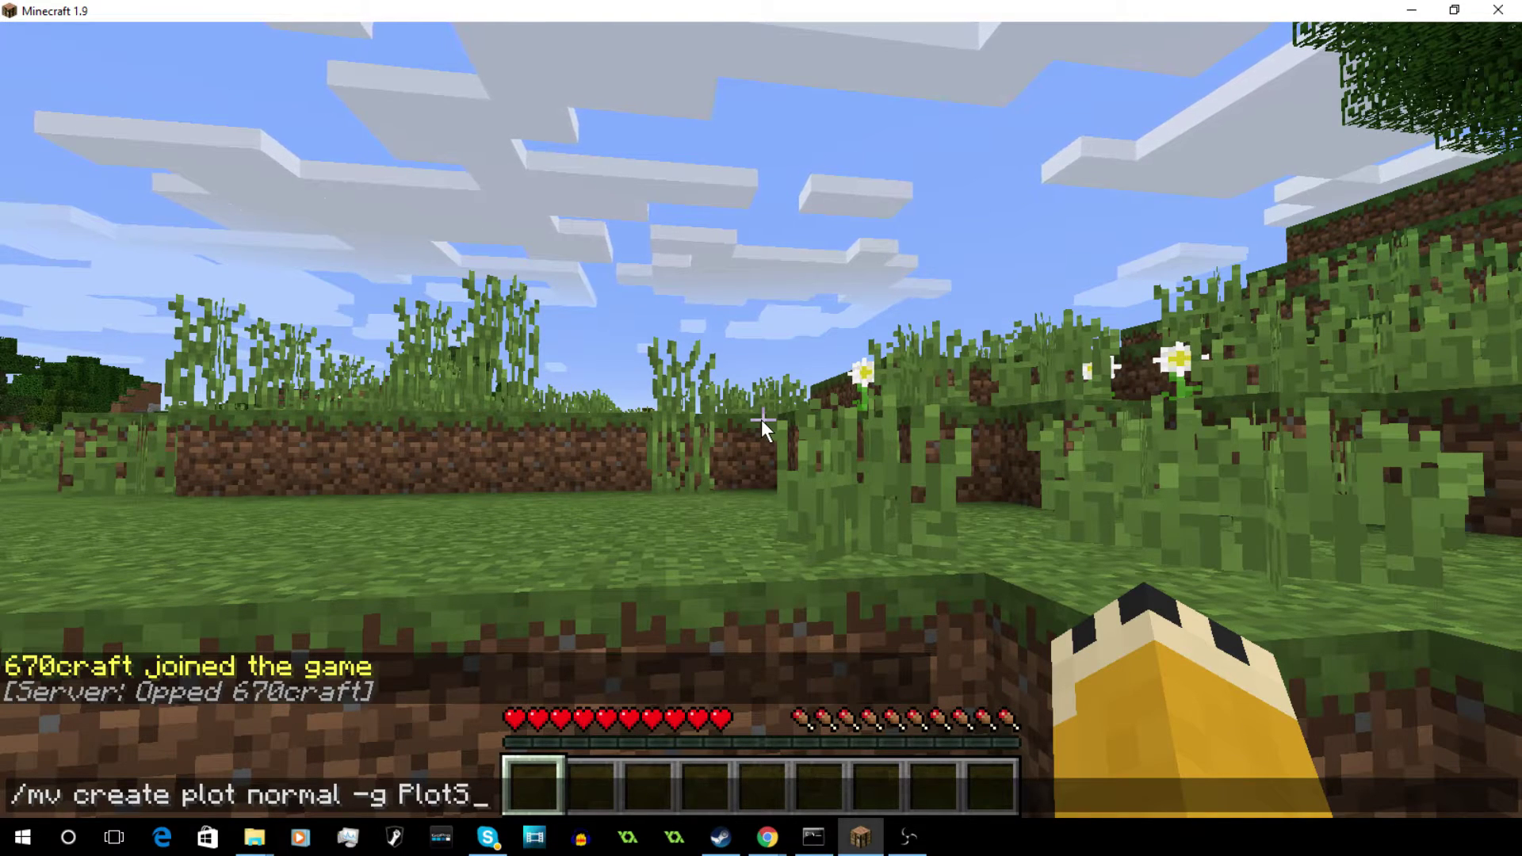
type("uared")
key("Return")
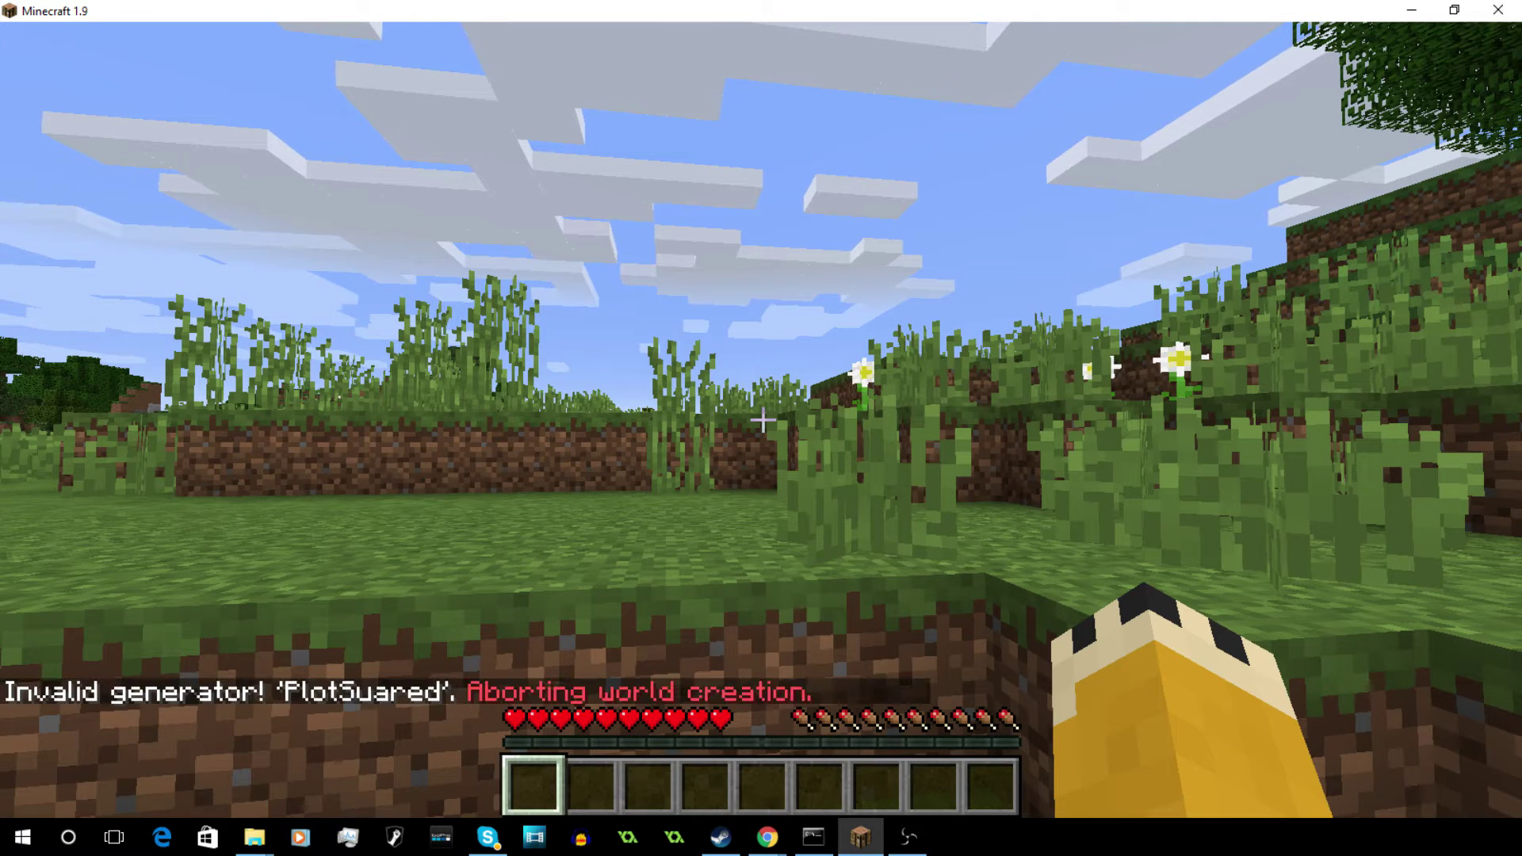
key("t")
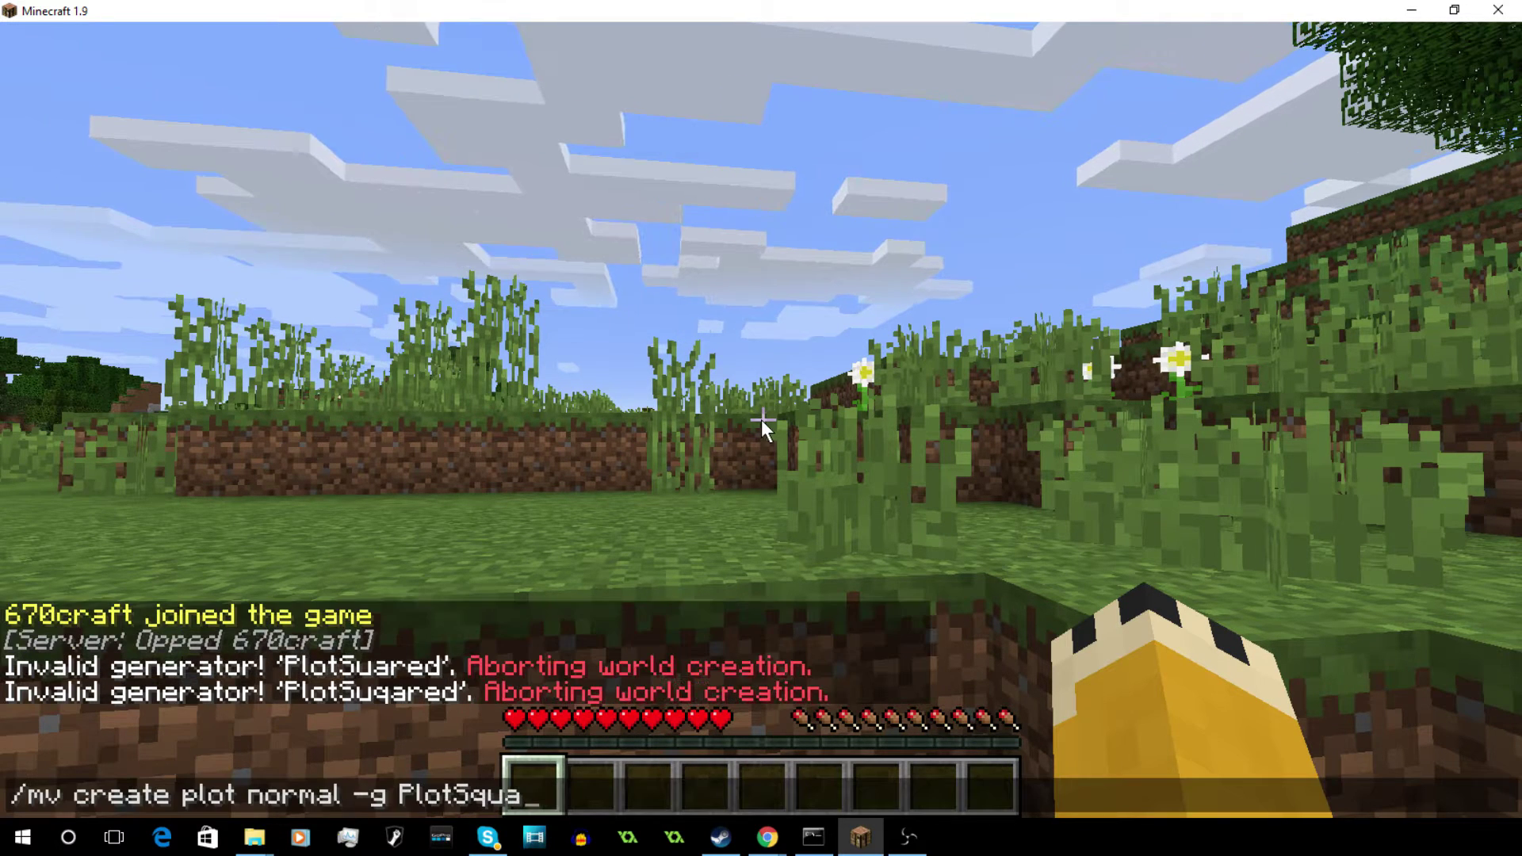
type("red")
key("Return")
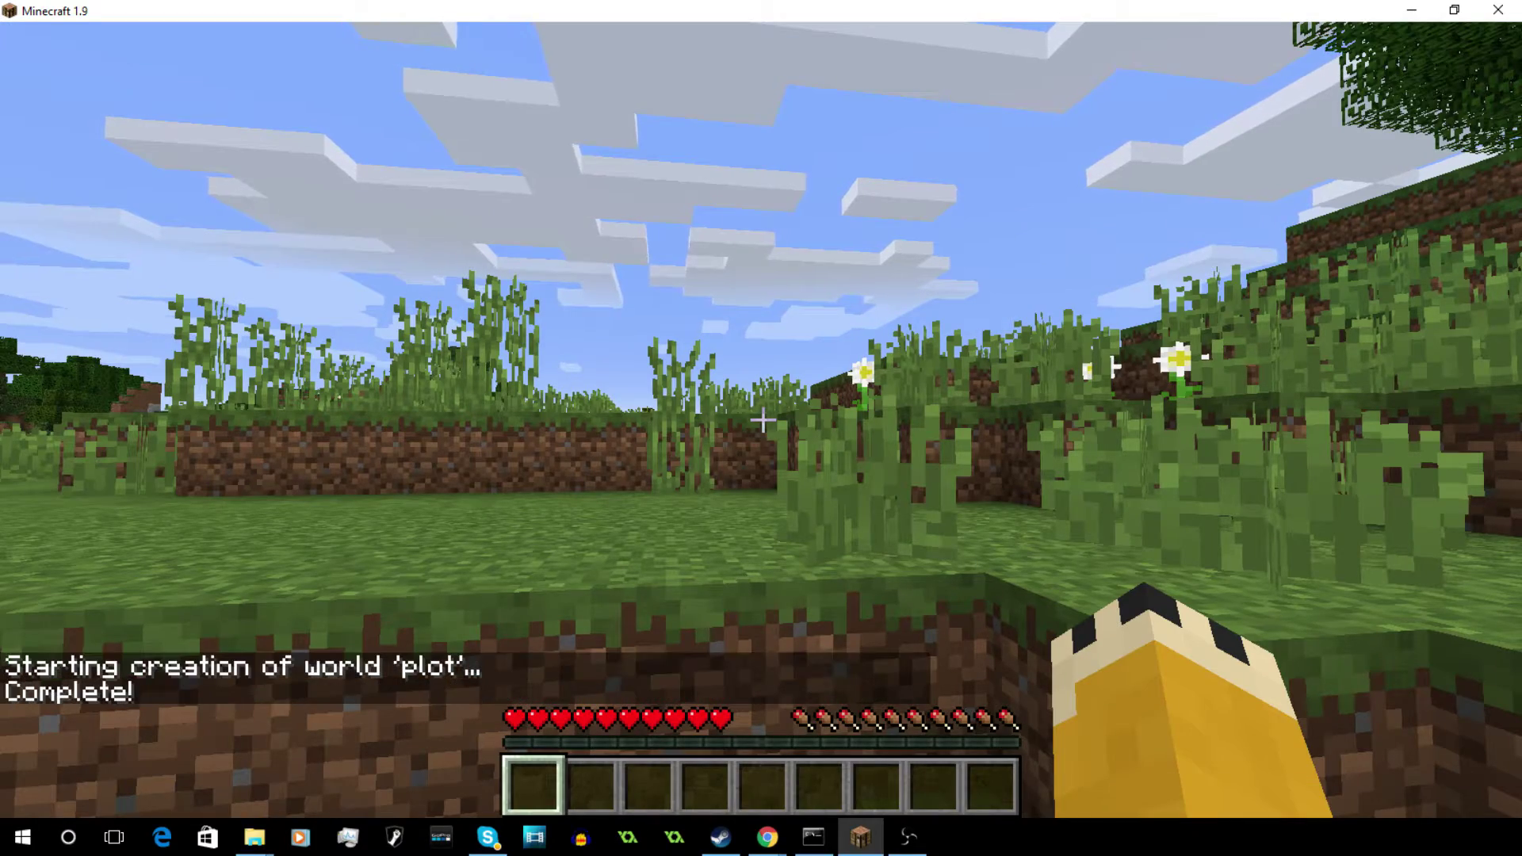
Step: Teleport into the new world with /mv tp plot
key("w")
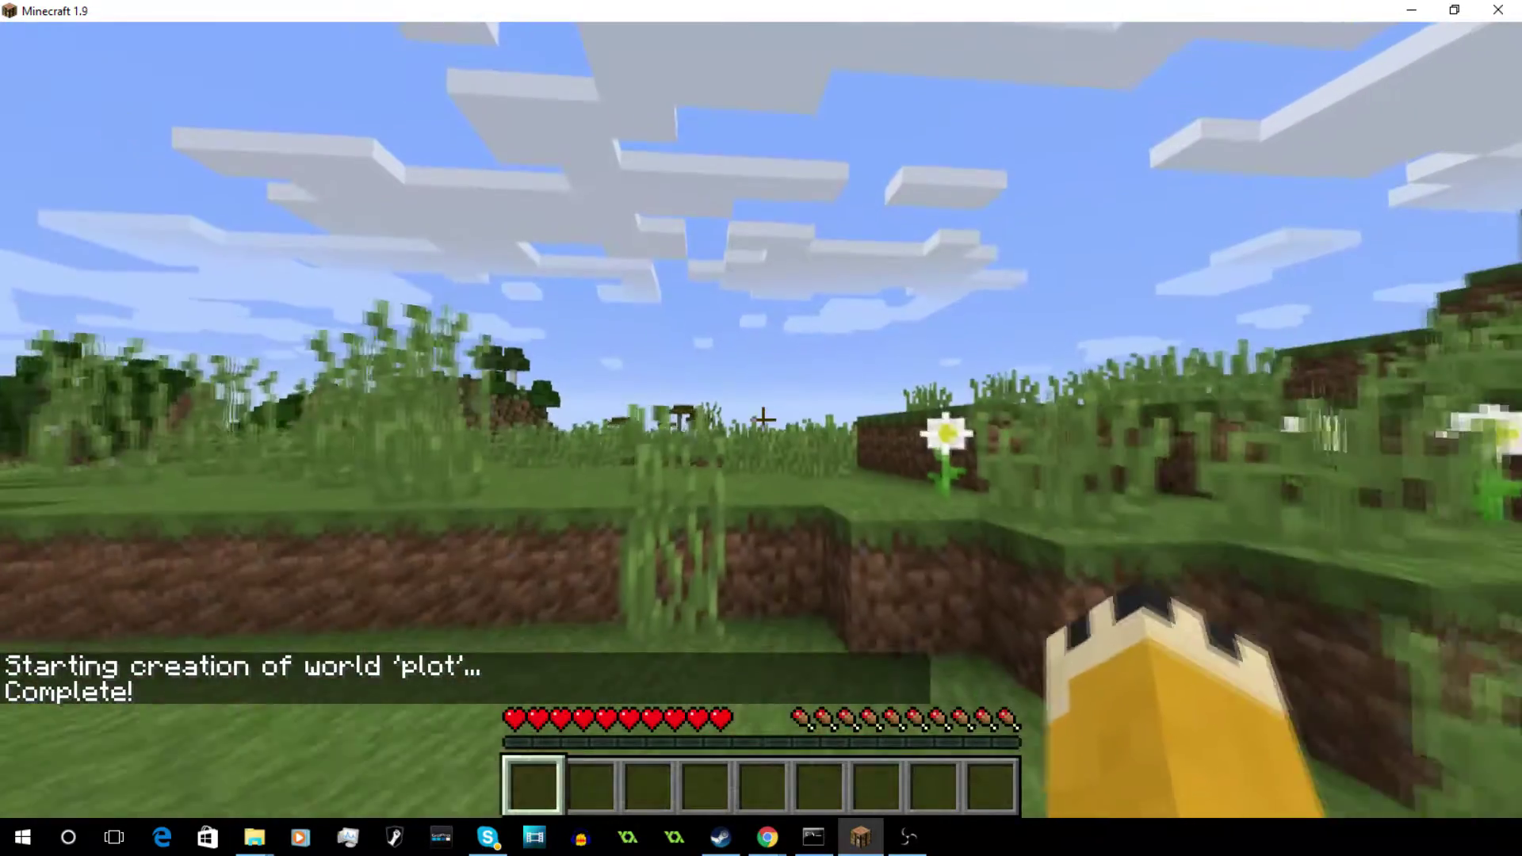
type("/mv tp")
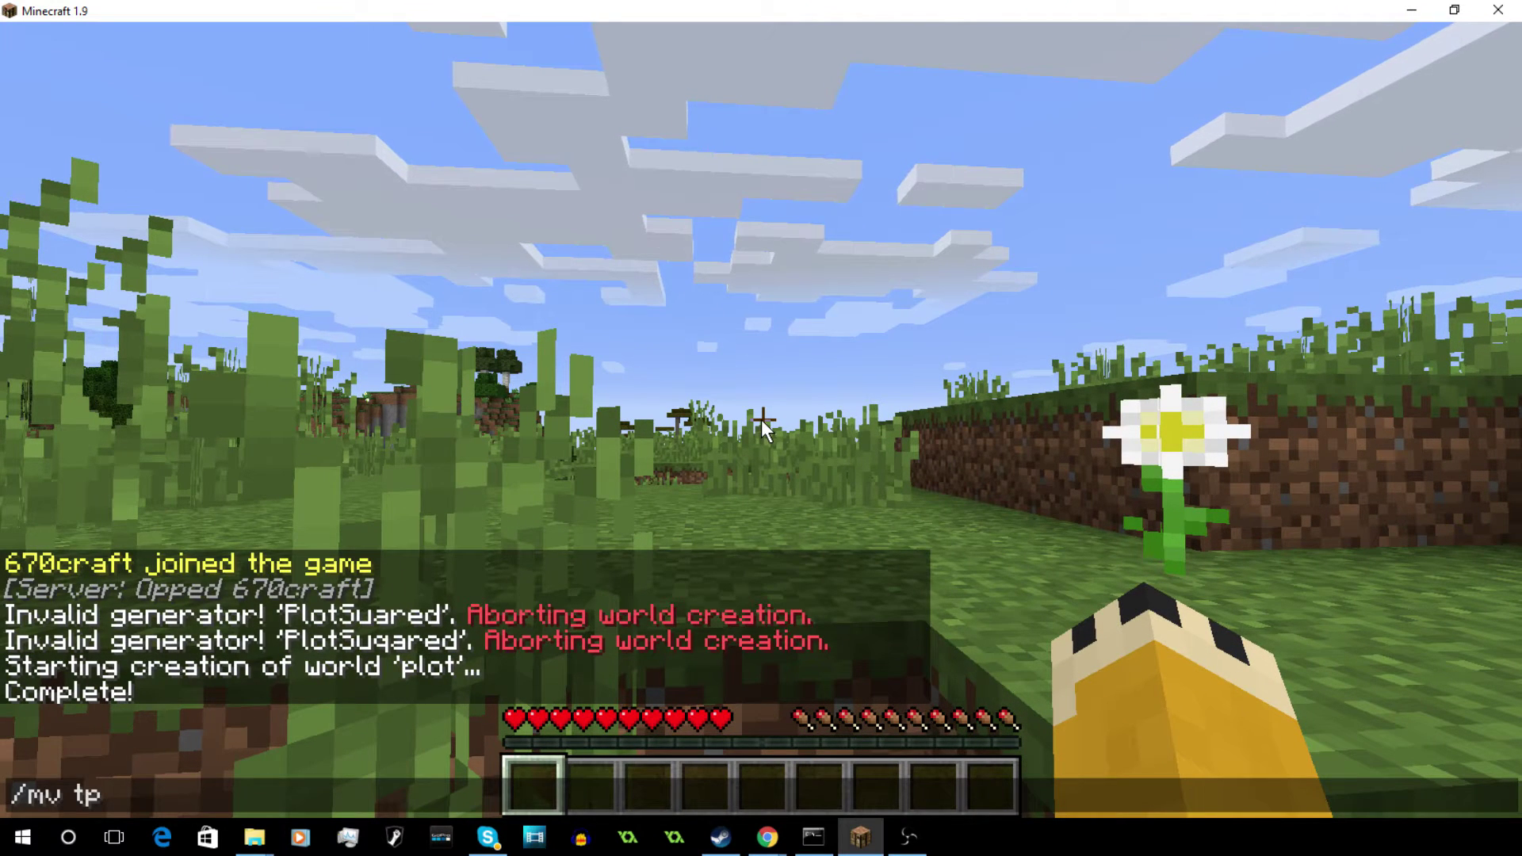
type(" plot")
key("Return")
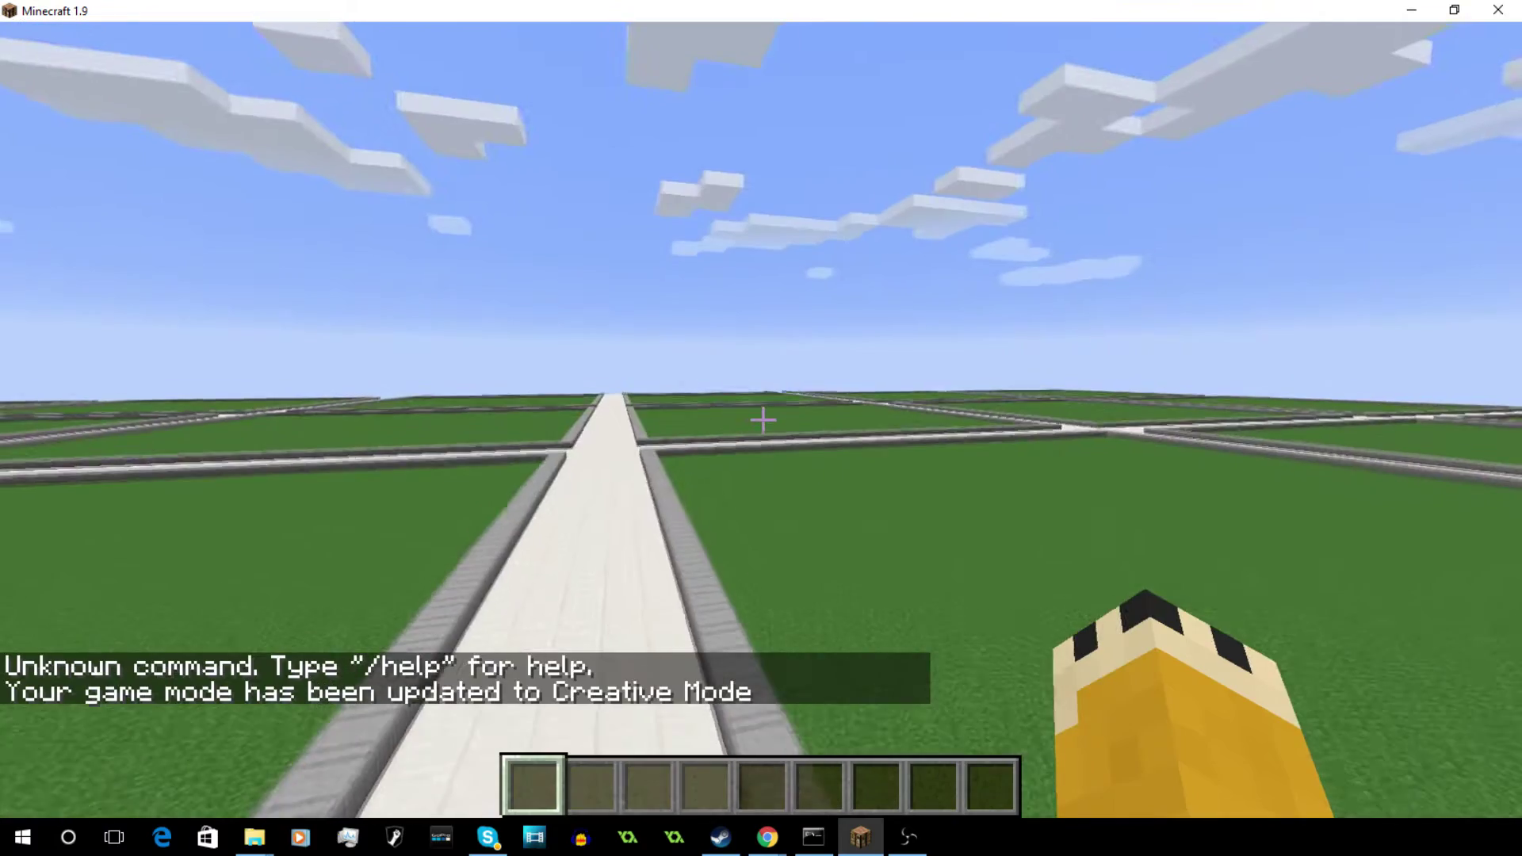
Step: Fly up and across the plot world's road-lined grid to survey it
key("space")
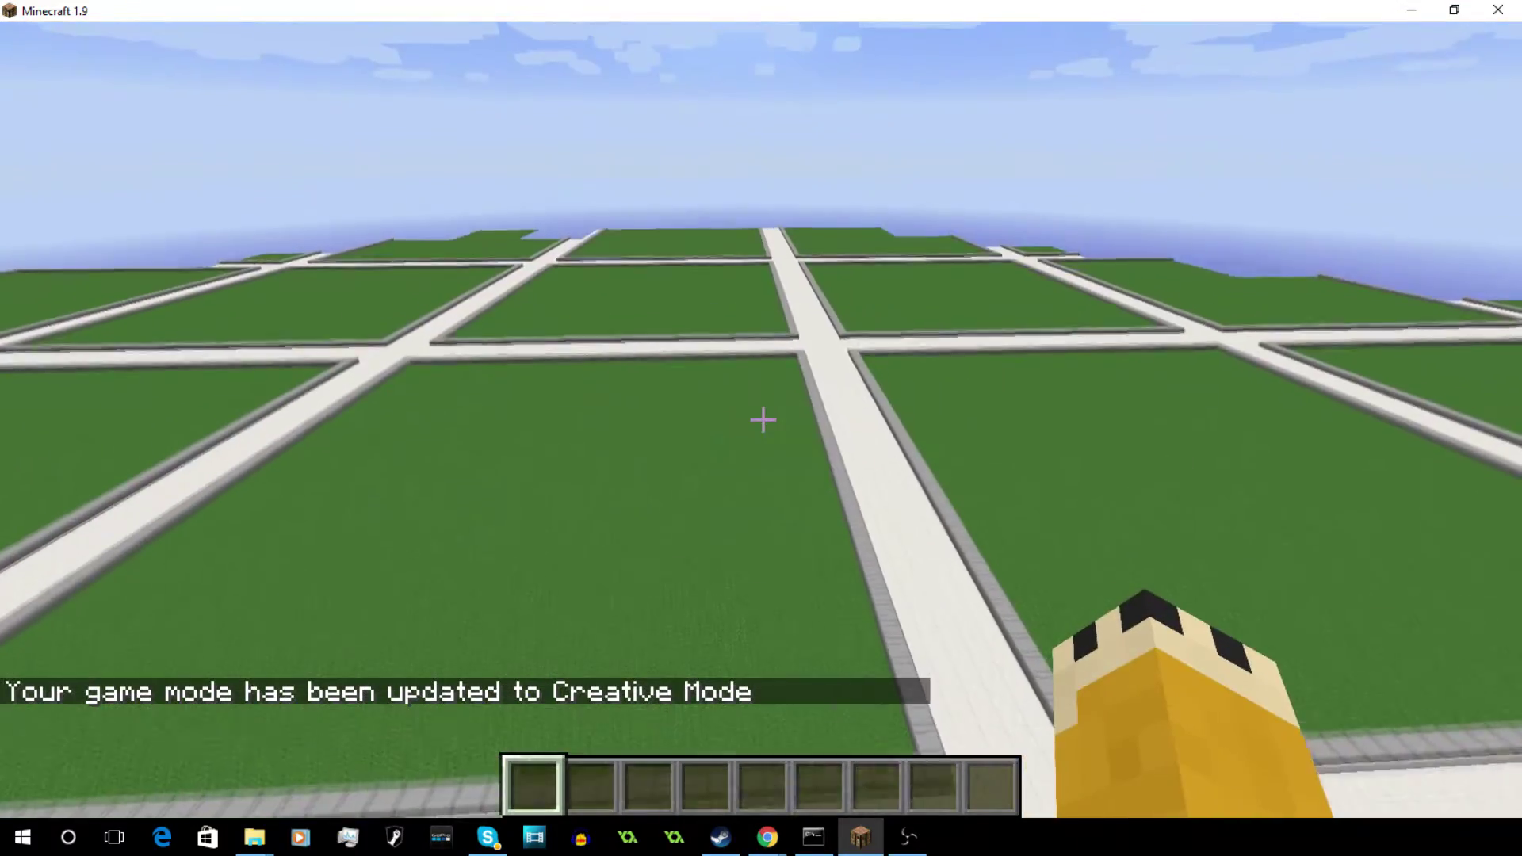
key("w")
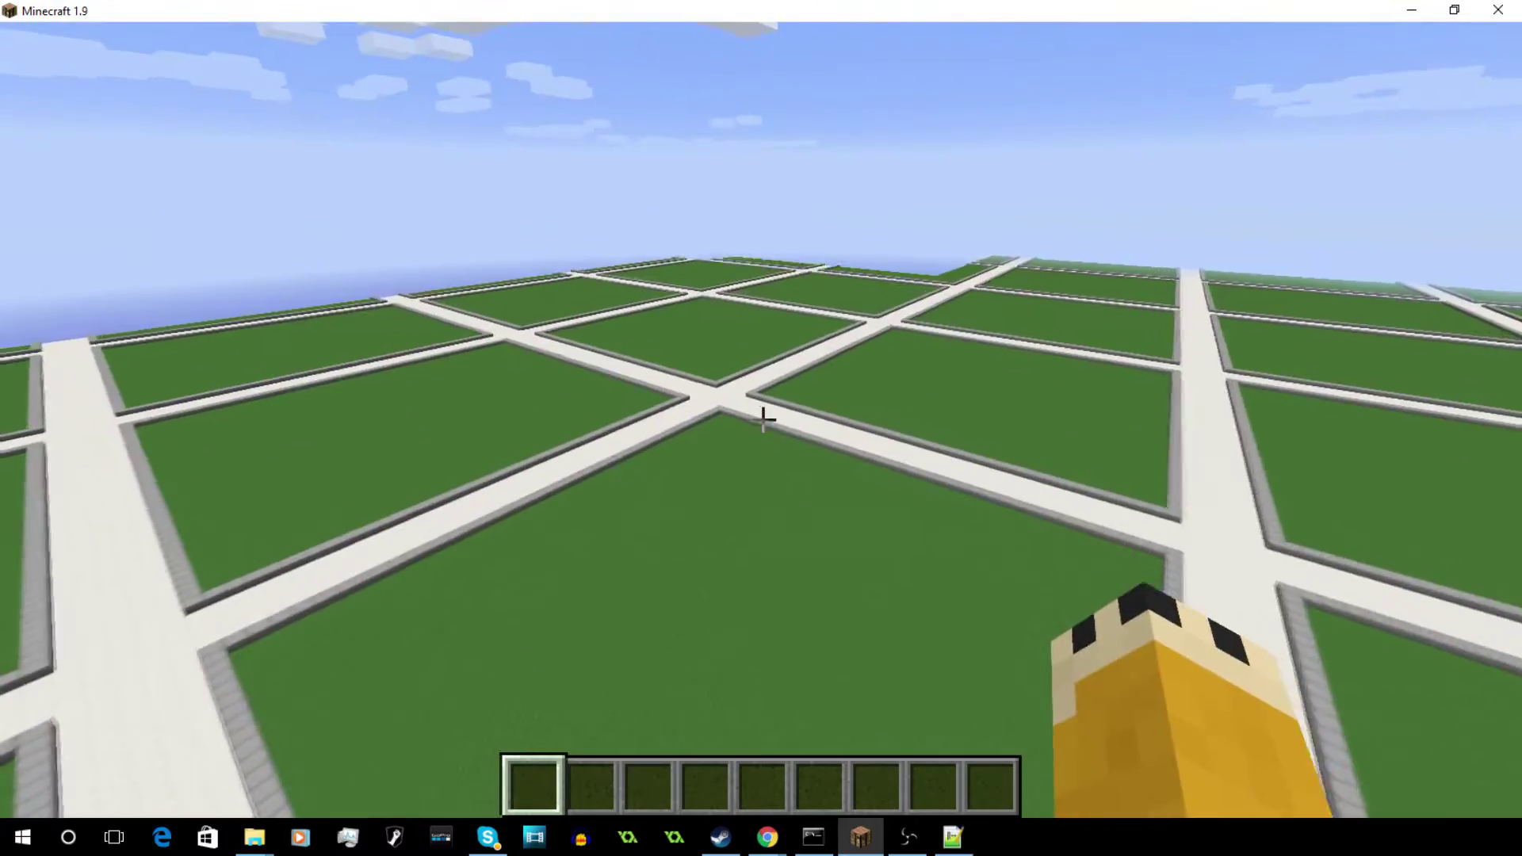
key("w")
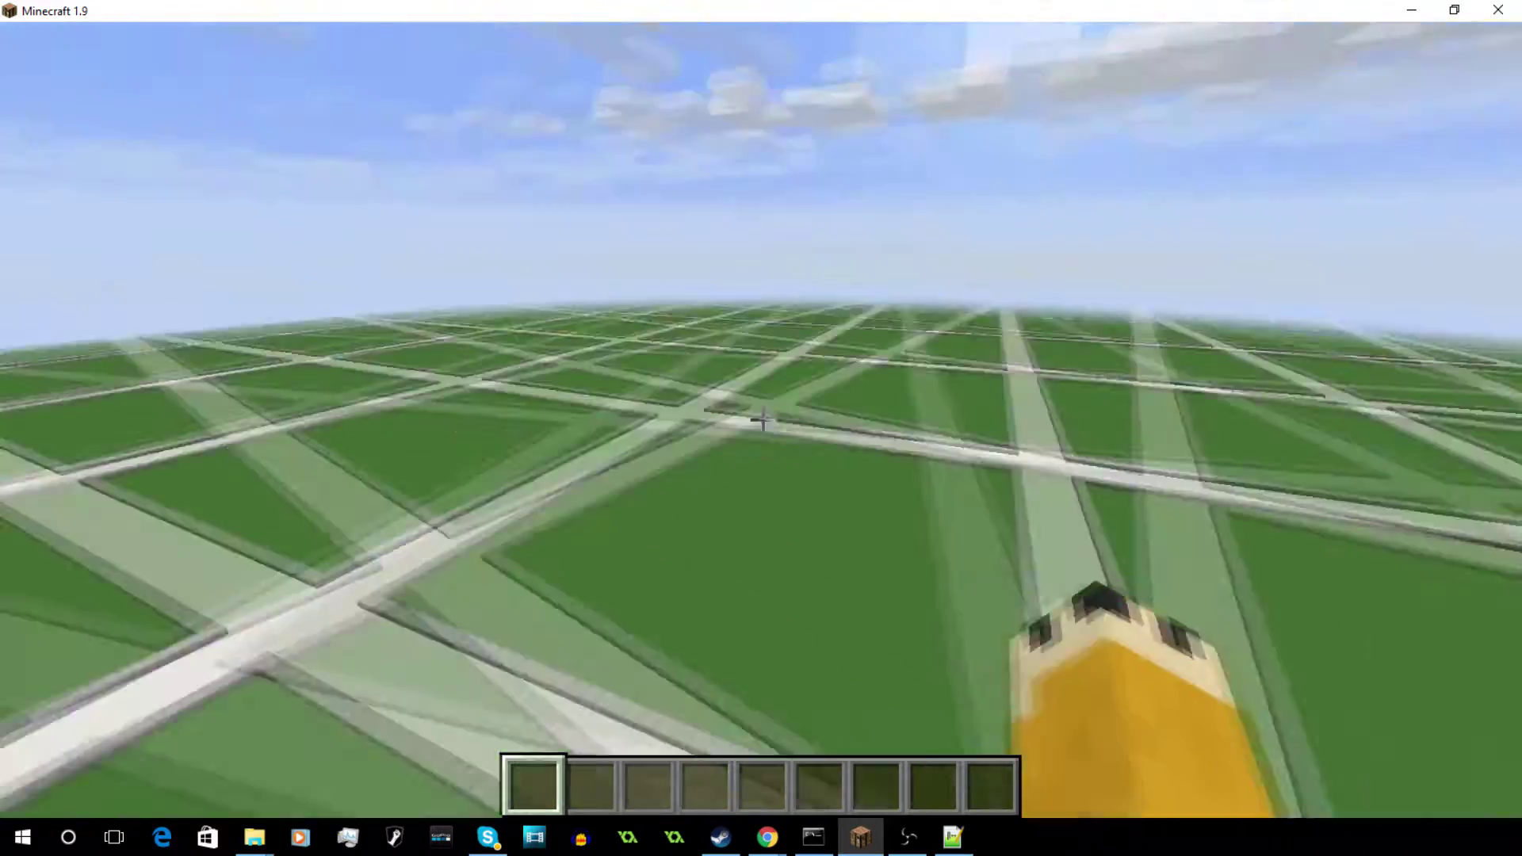
key("w")
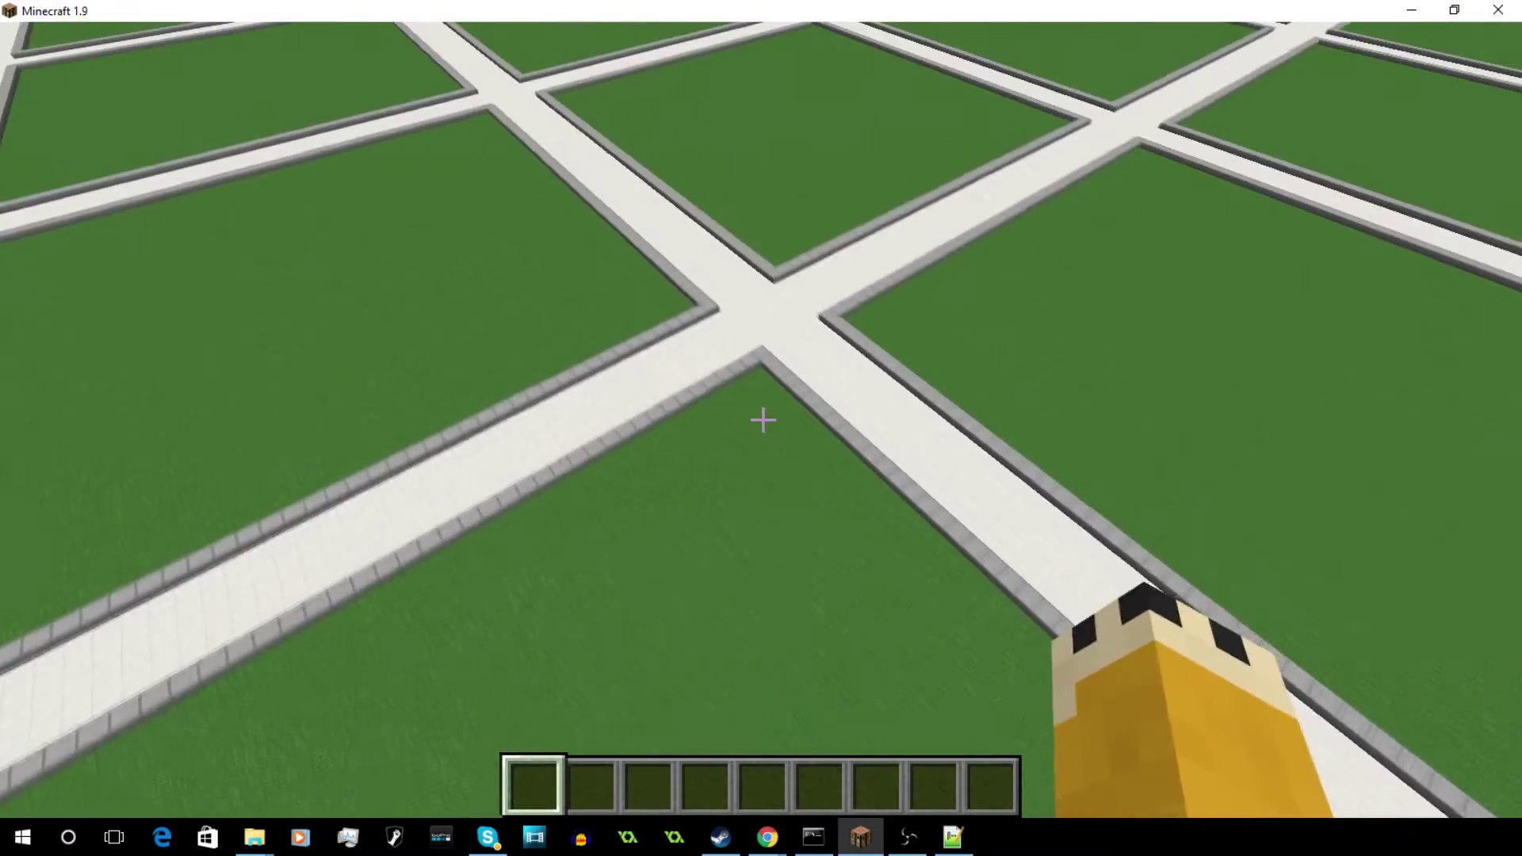
key("w")
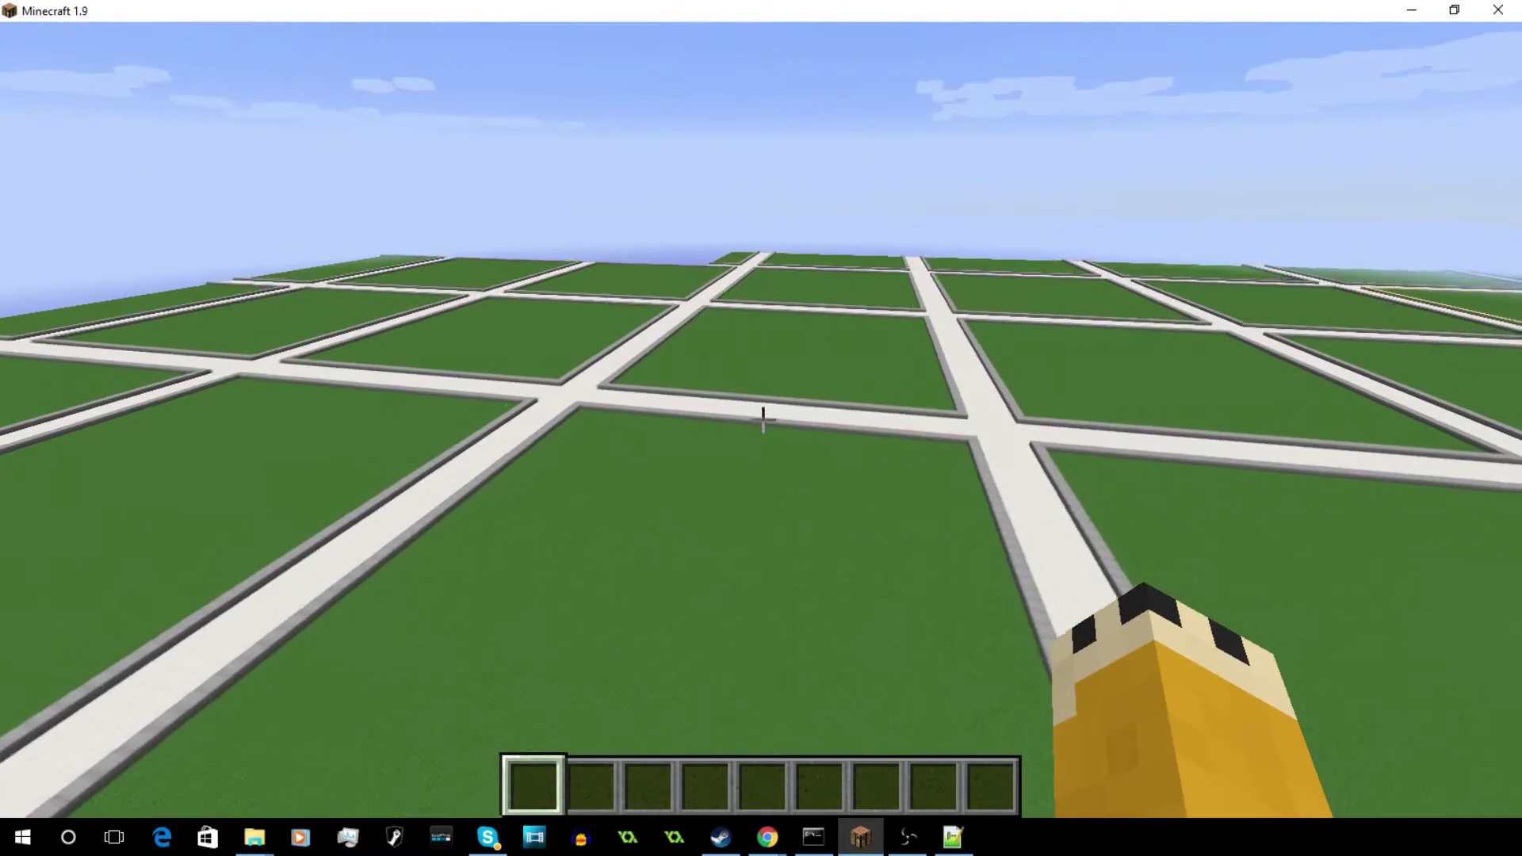
key("w")
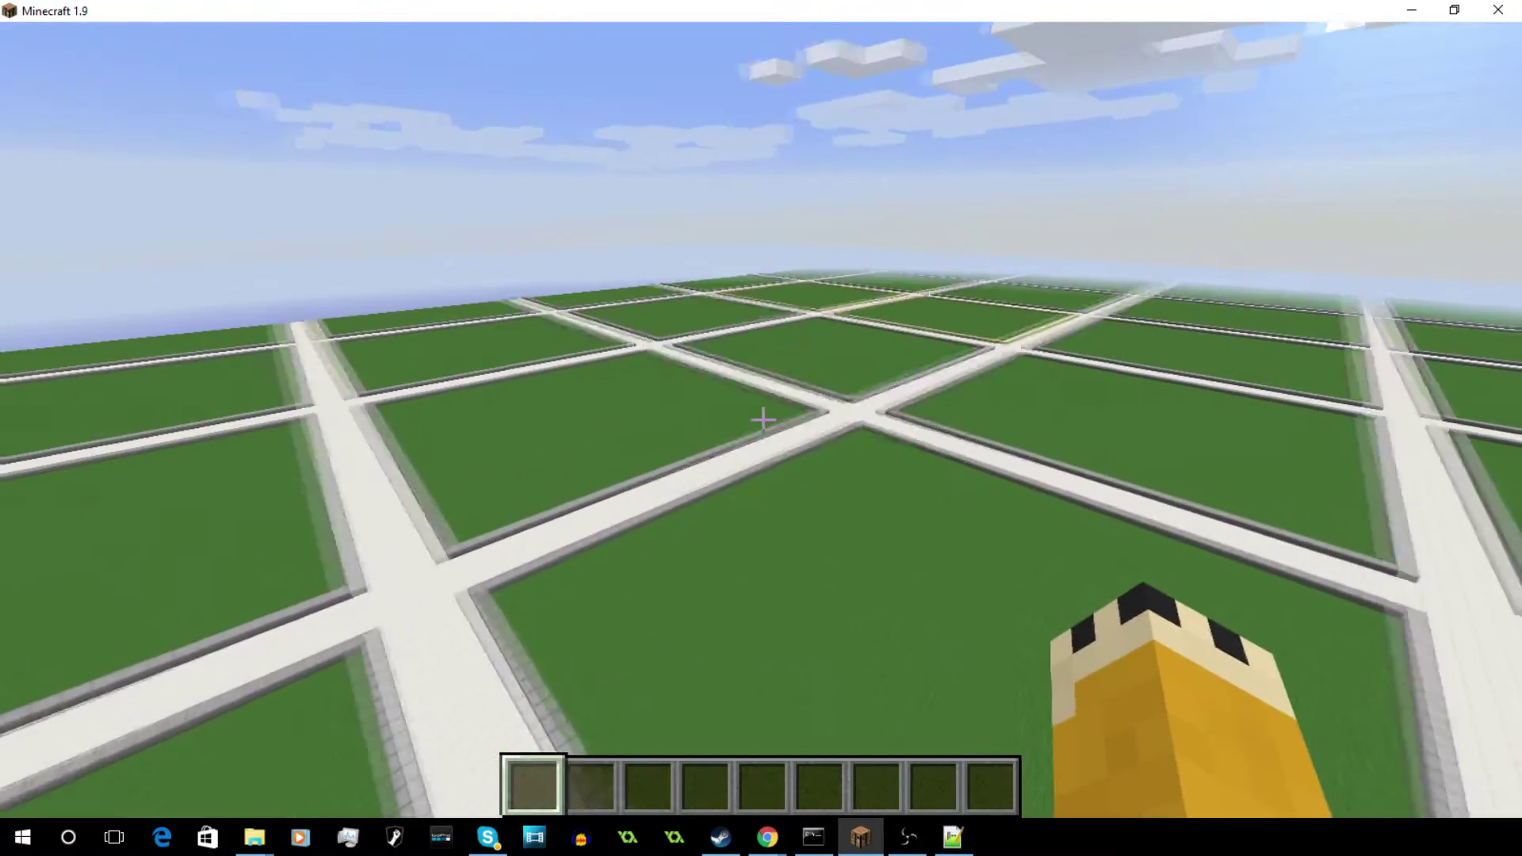
Step: Recall the earlier create command and run it as /mv create plot2 normal -g PlotSquared:size=150
key("t")
key("Up")
key("Up")
key("Up")
key("Up")
key("Up")
key("Up")
key("Up")
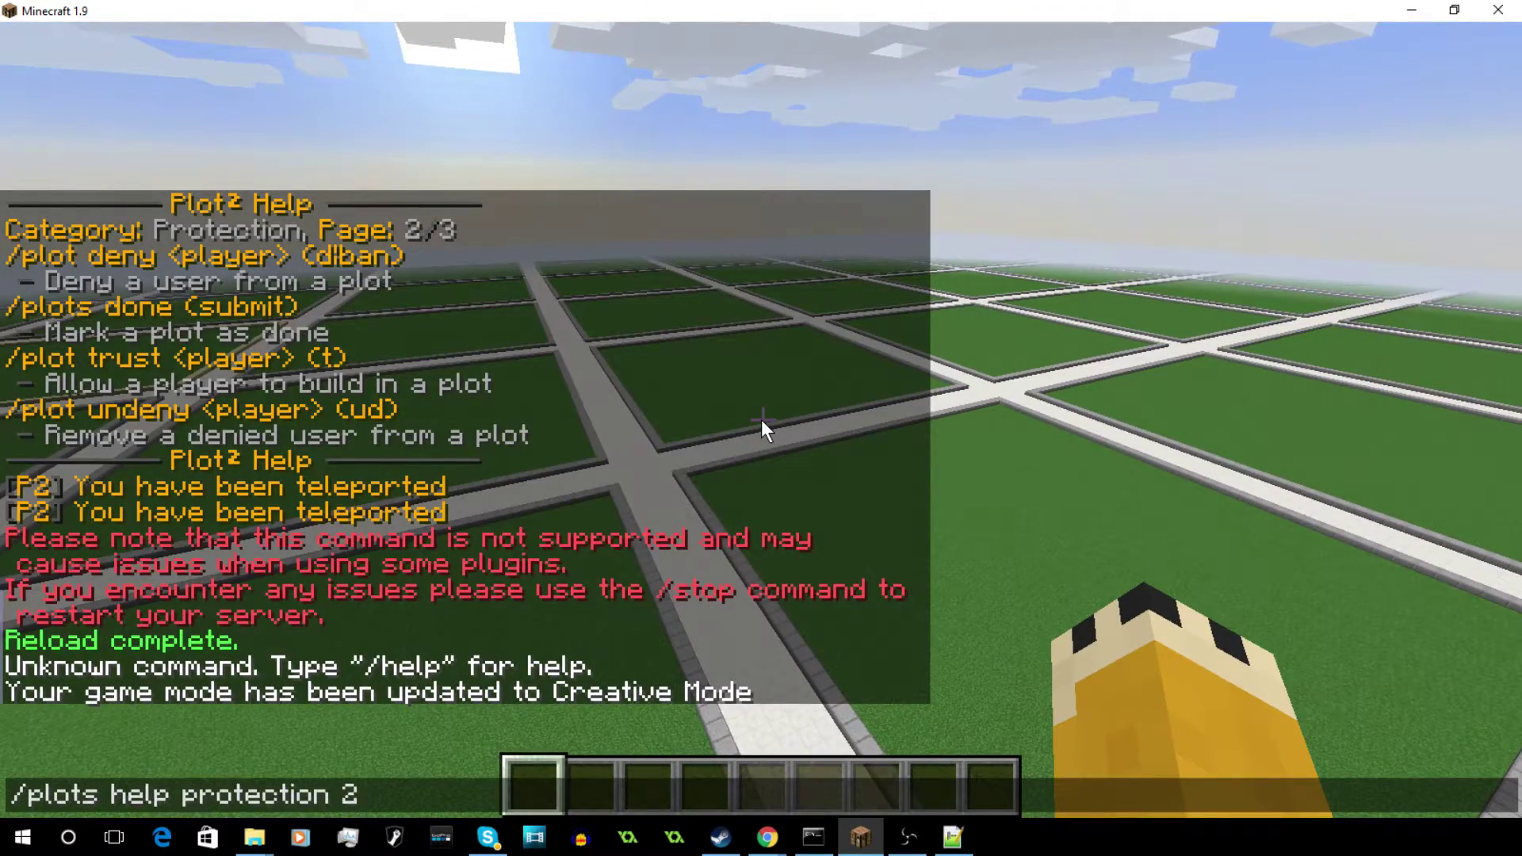
key("Up")
key("Up")
key("Up")
key("Up")
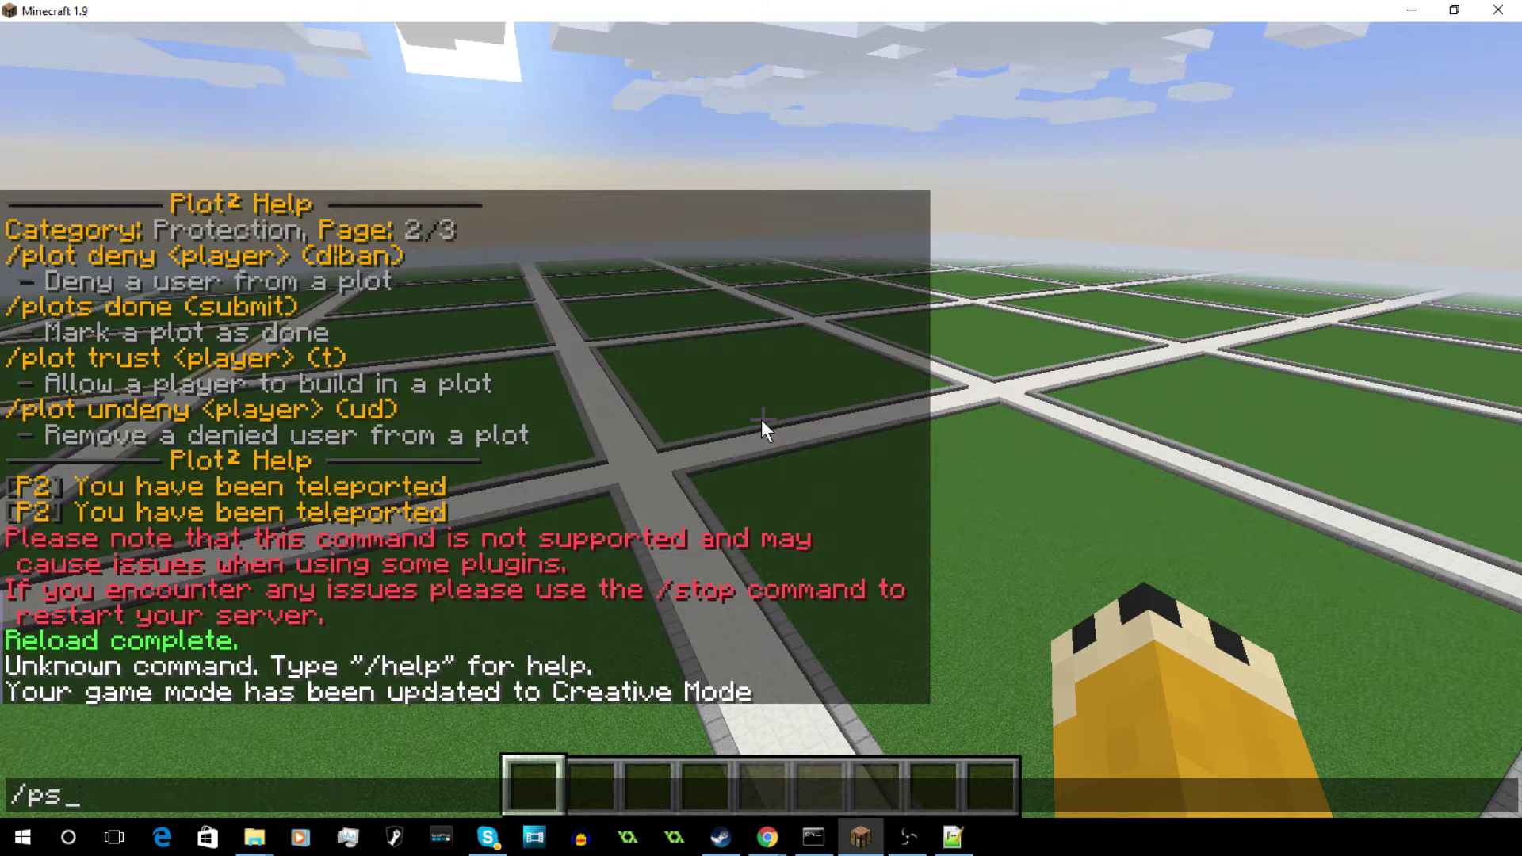
key("Up")
key("Up")
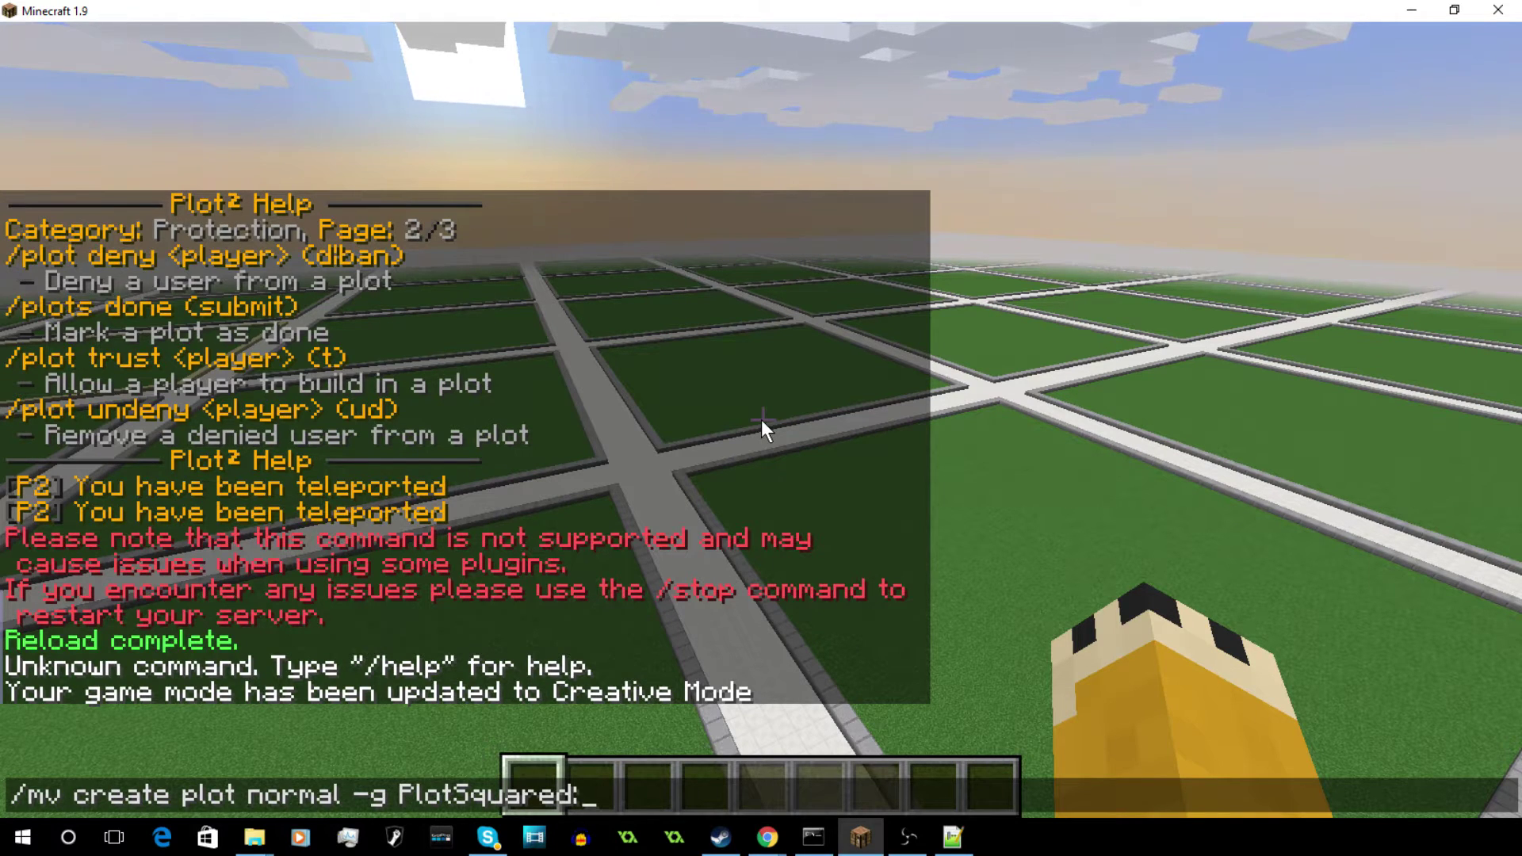
type(":size=")
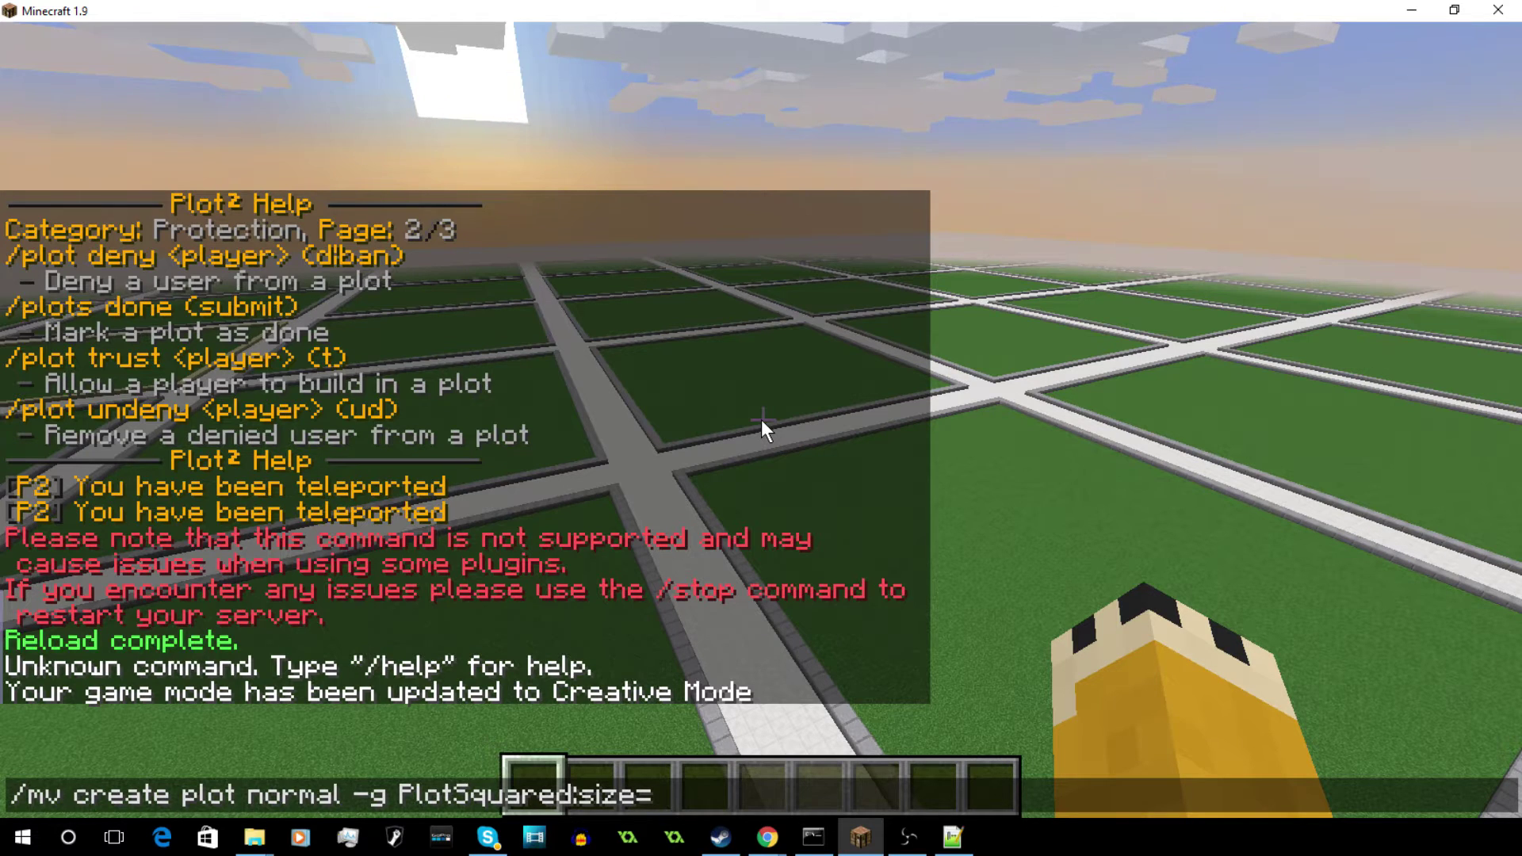
type("1560")
key("BackSpace")
key("BackSpace")
type("0")
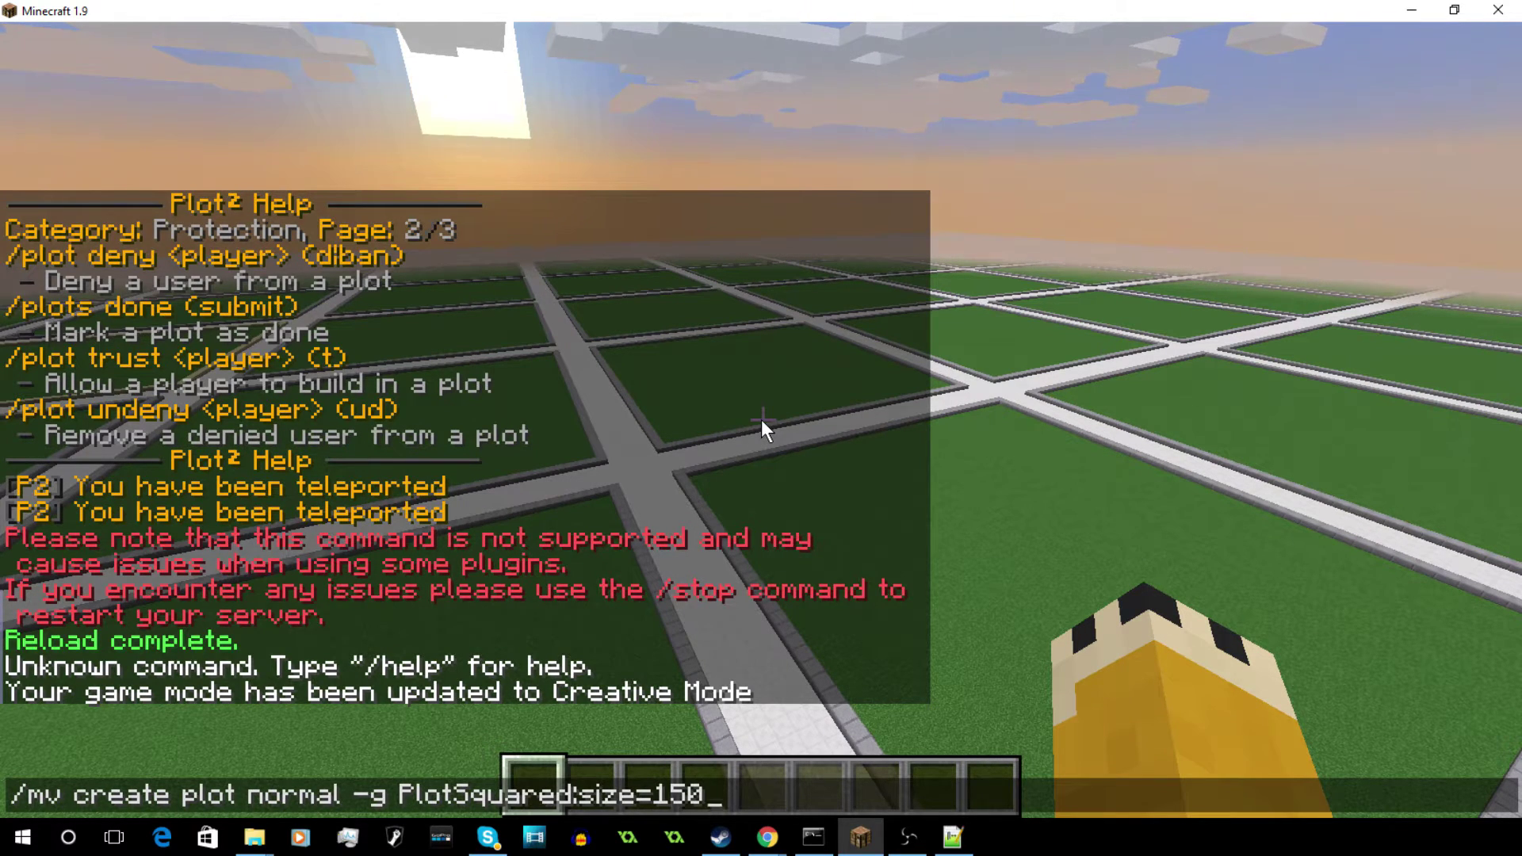
left_click(242, 787)
type("2")
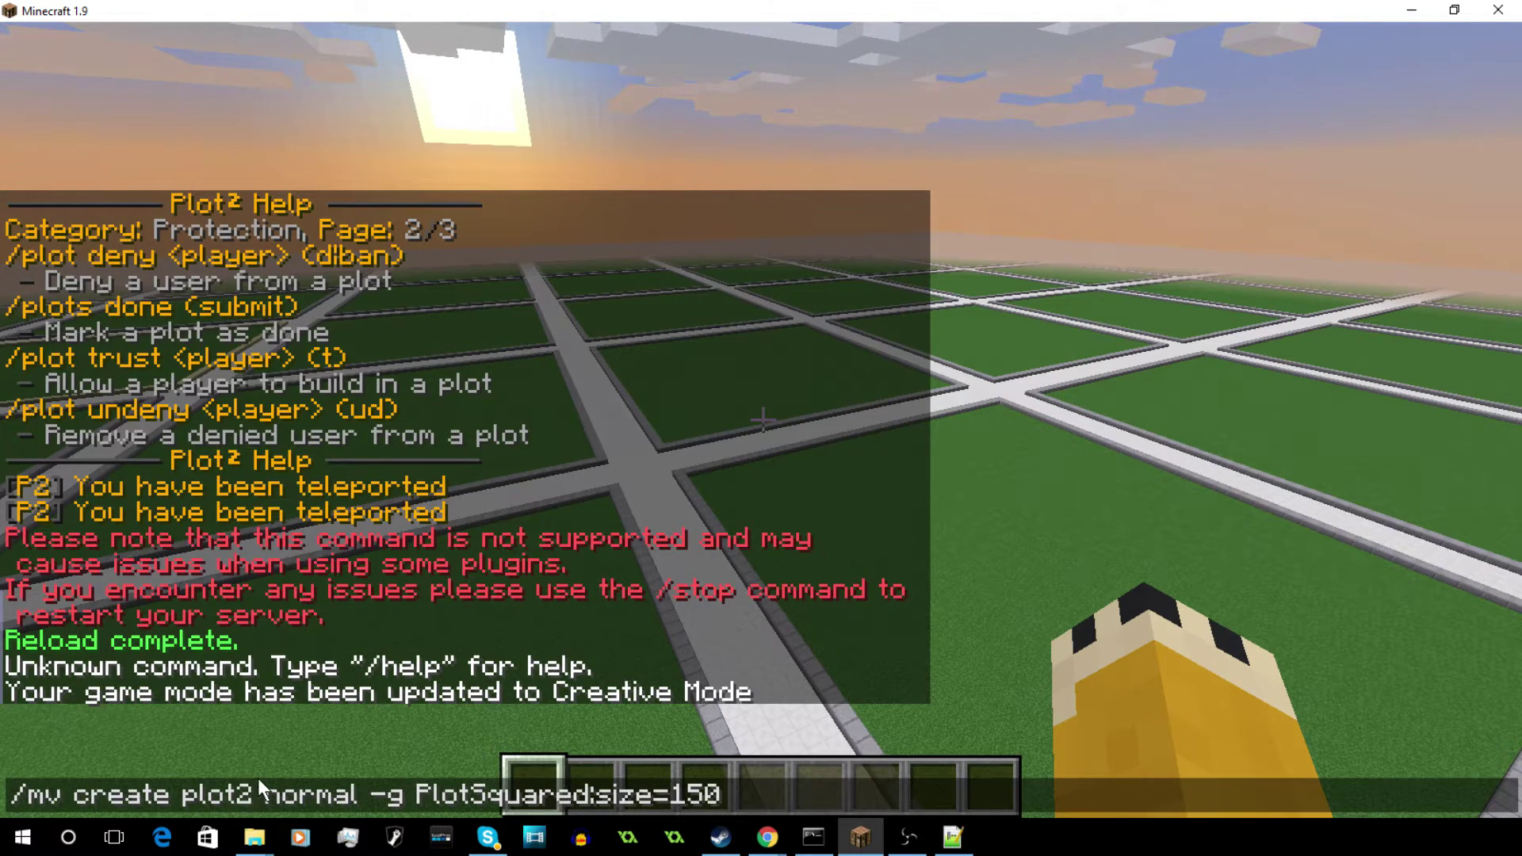
key("Return")
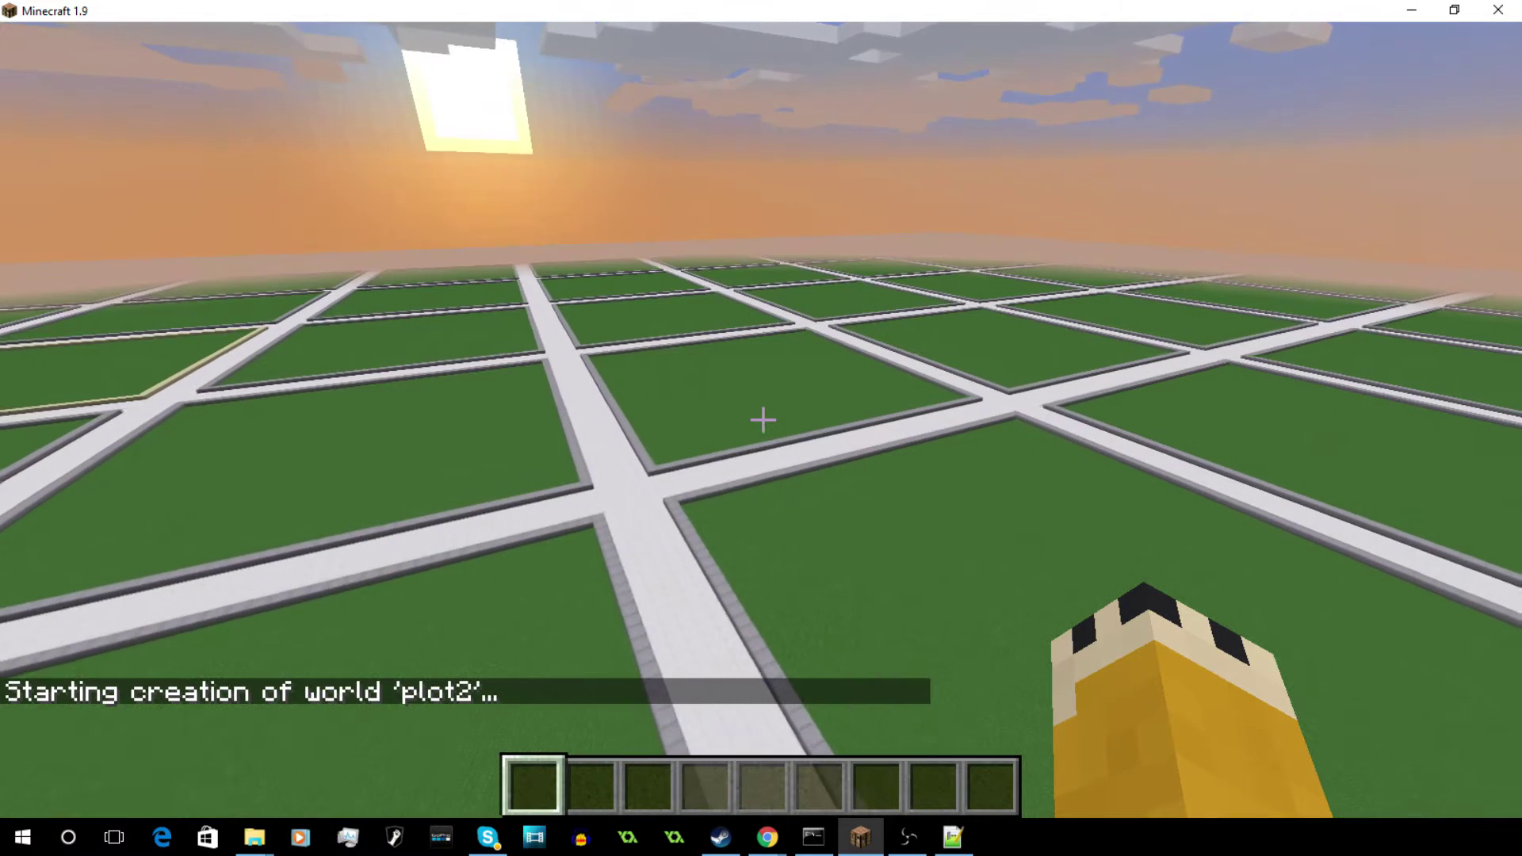
Step: Teleport into plot2 with /mv tp plot2 and fly up over its larger plots
key("w")
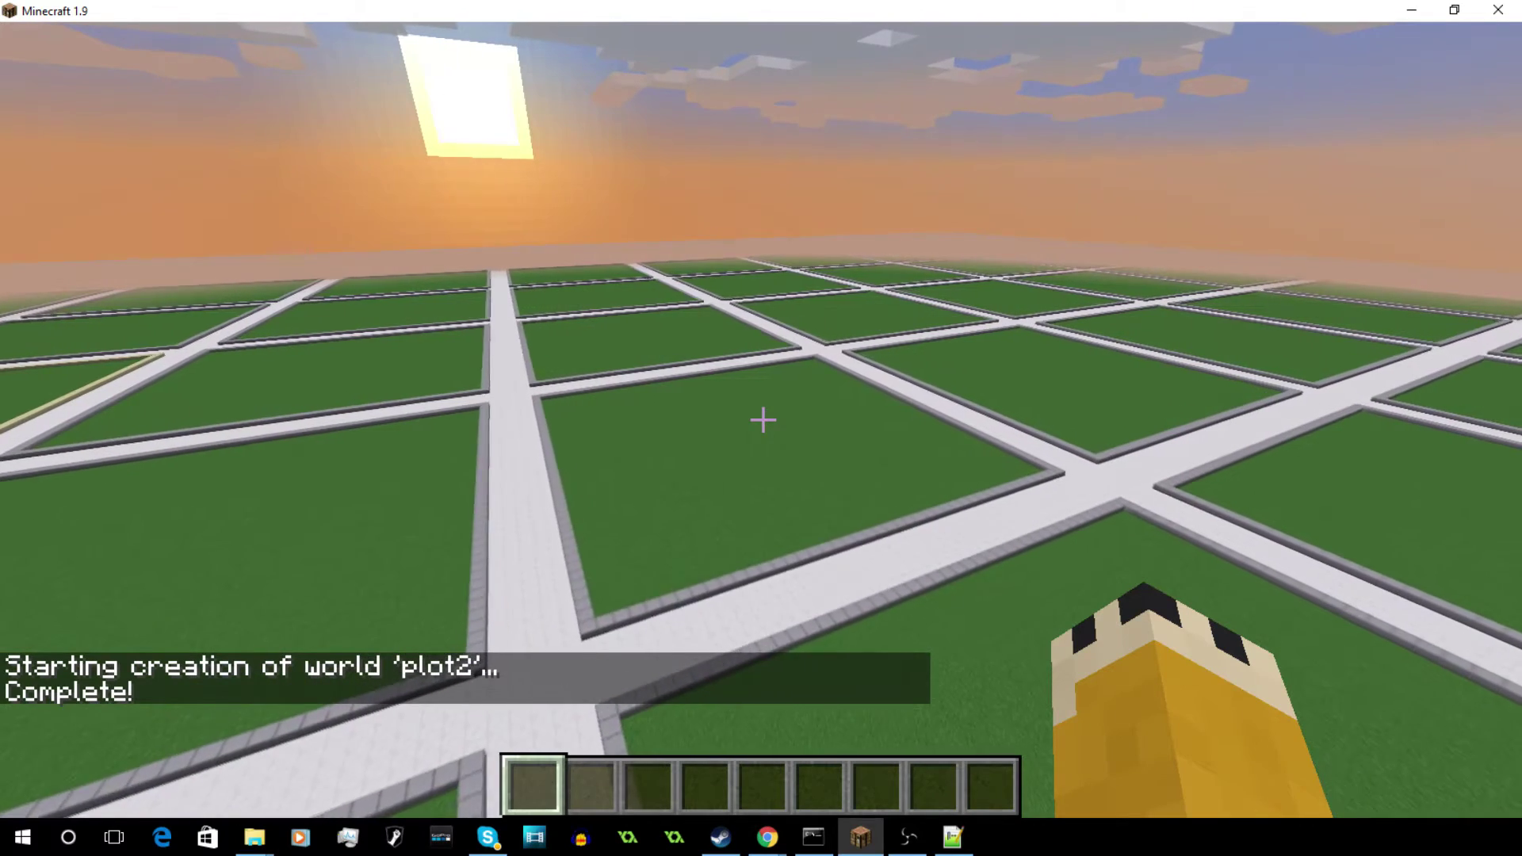
key("slash")
type("mv tp")
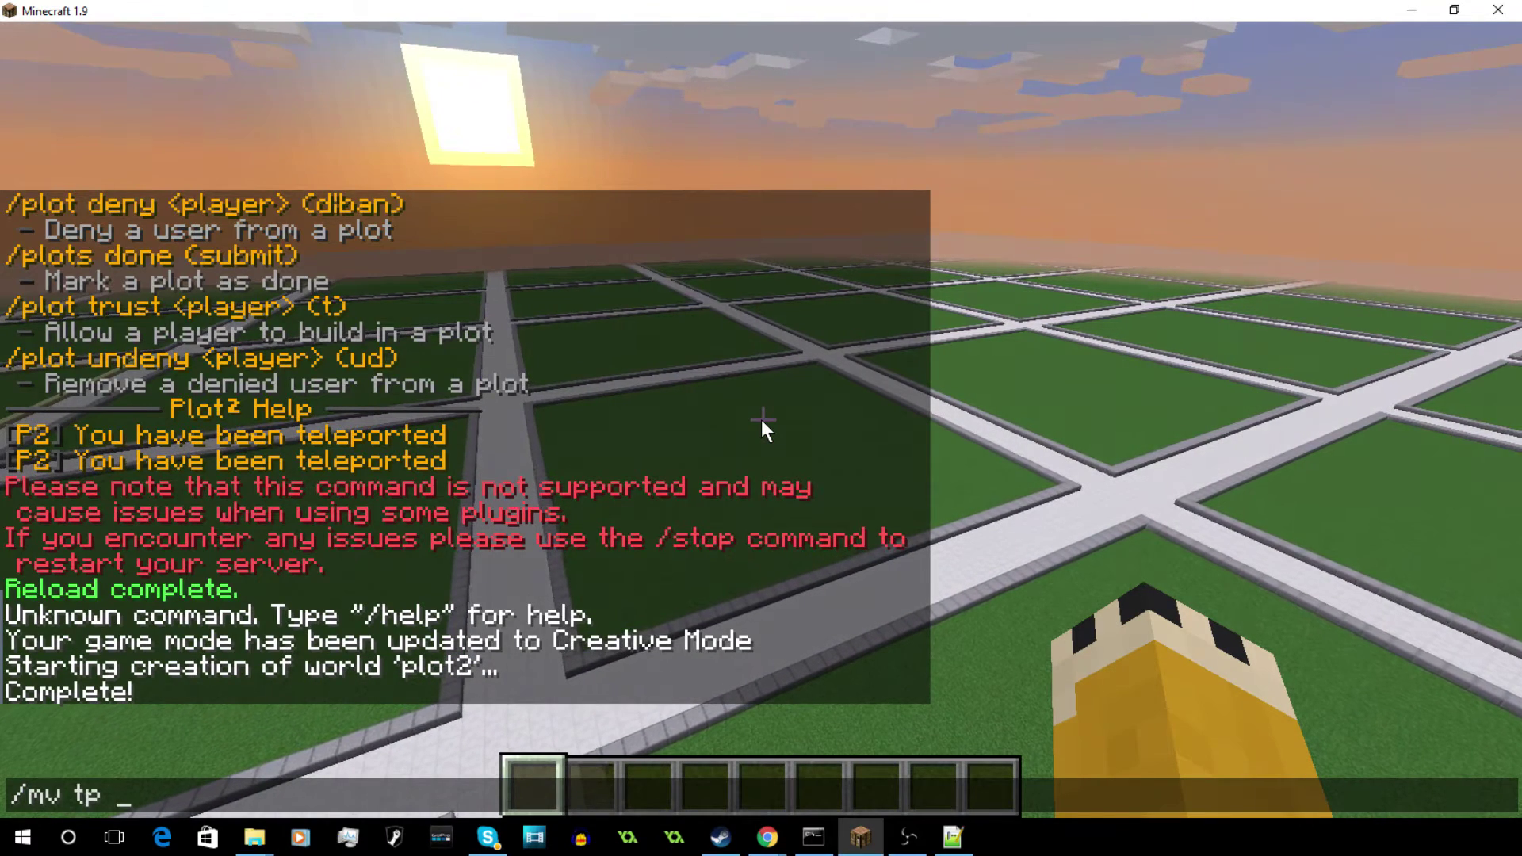
type(" plot 2")
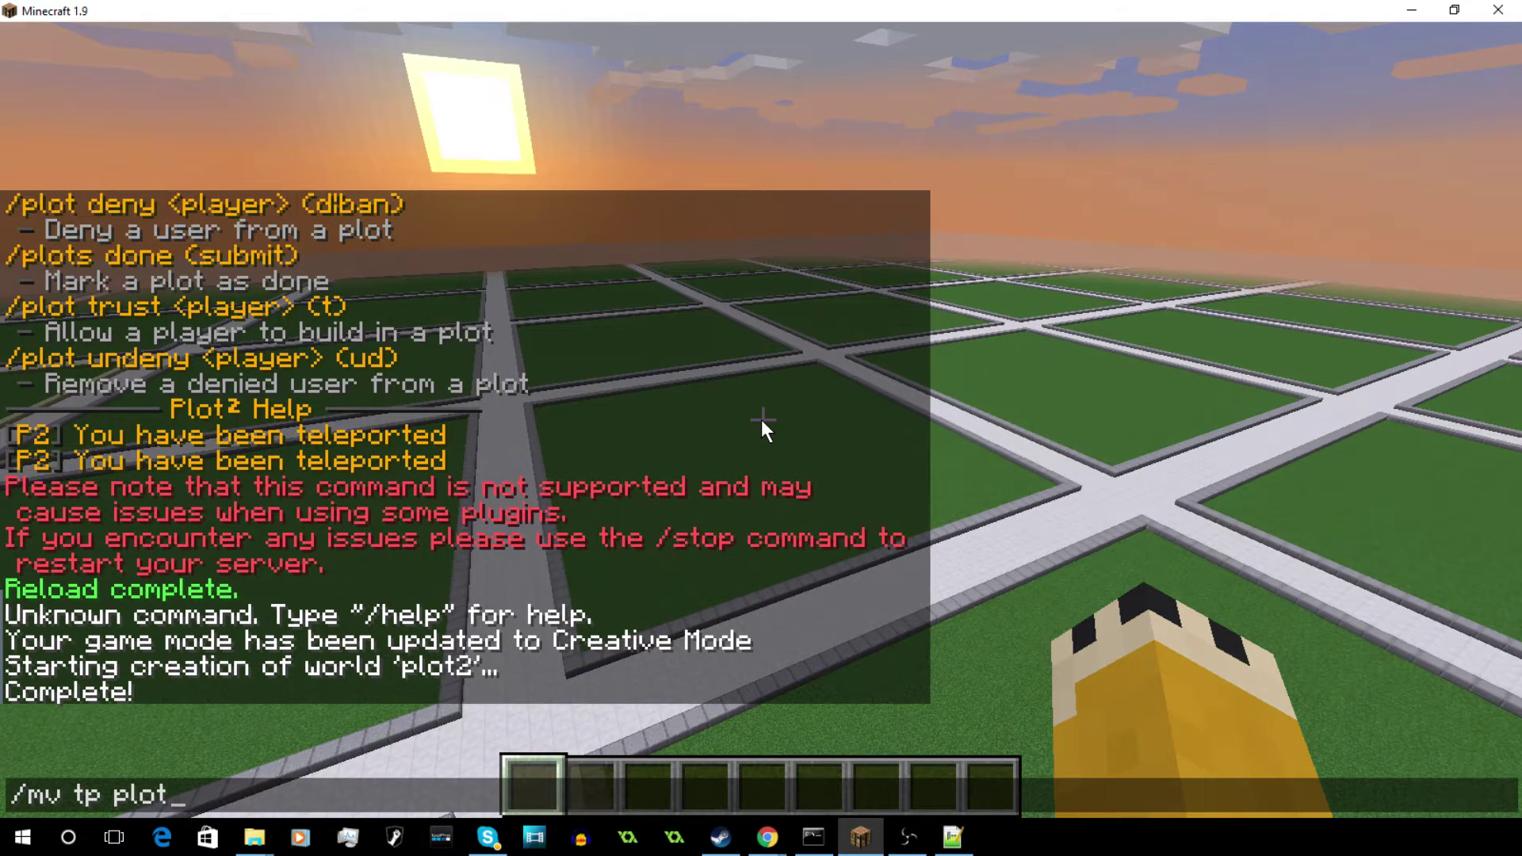
key("BackSpace")
key("BackSpace")
type("2")
key("Return")
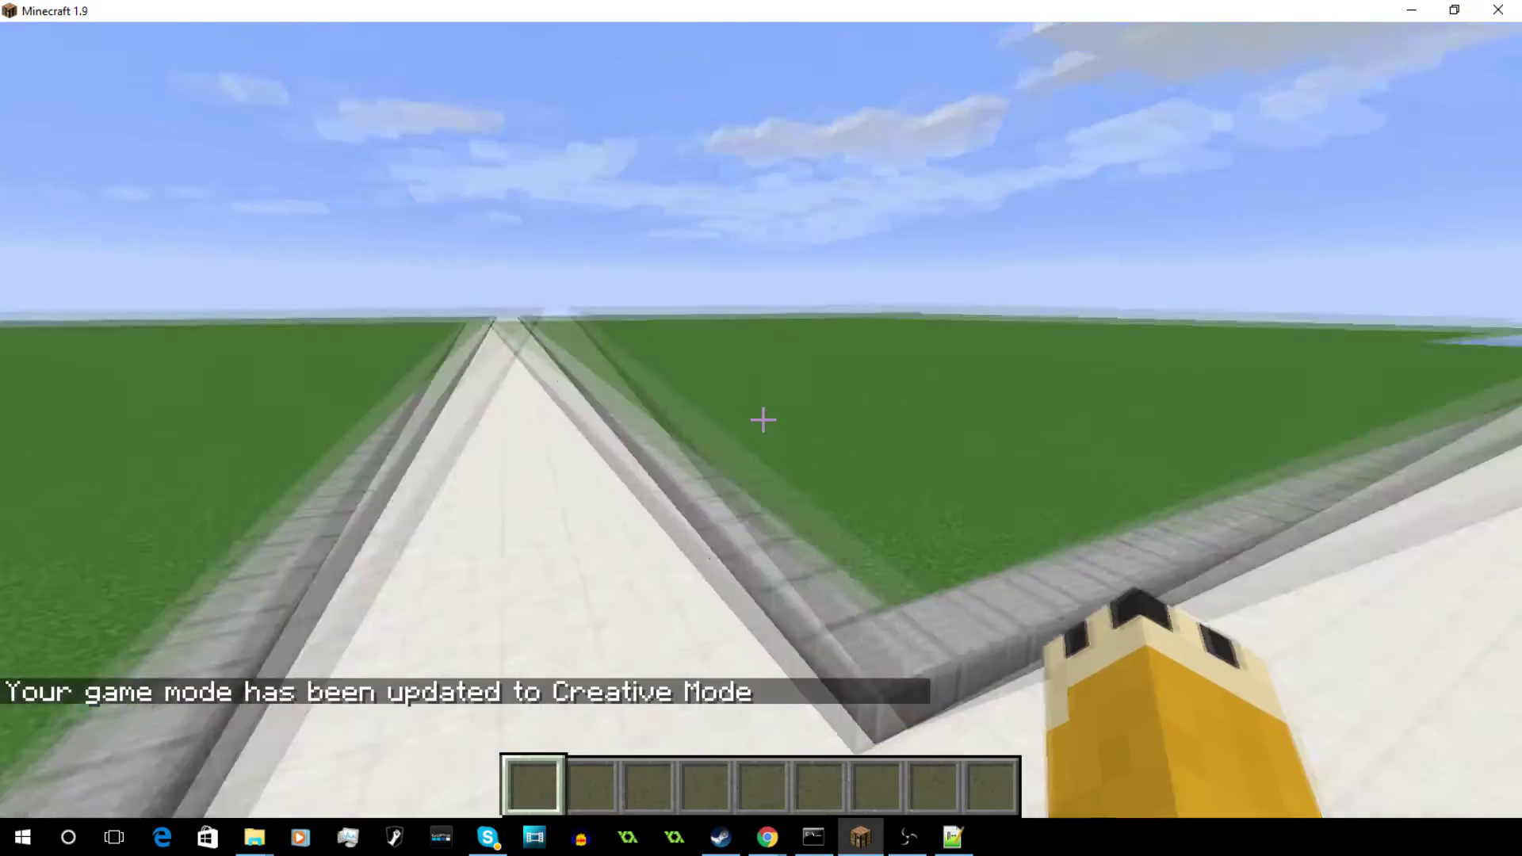
key("space")
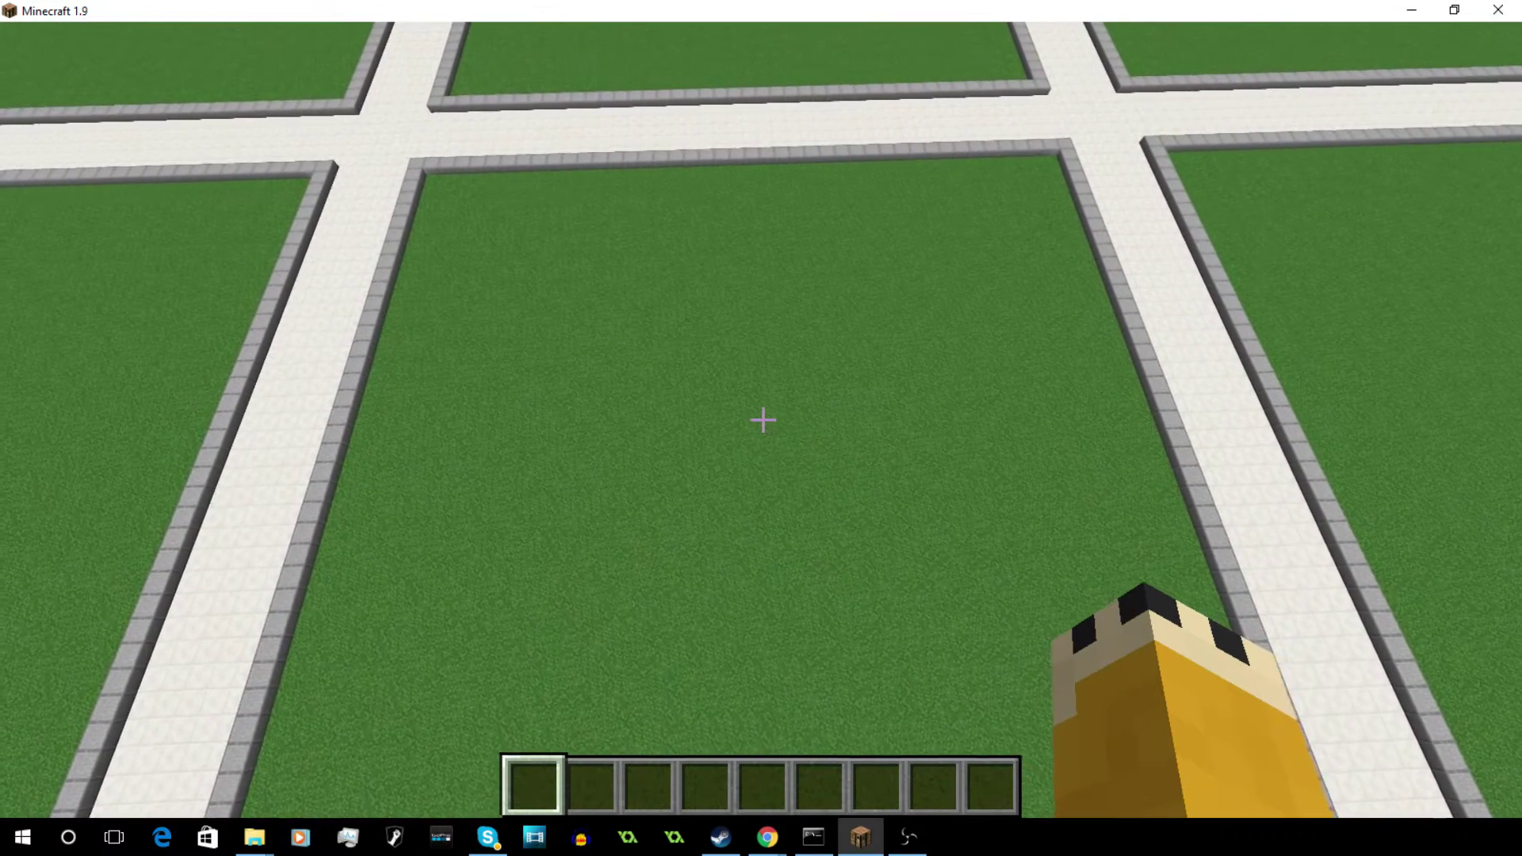
Step: Bring up the Plot² help list with /plots help
key("slash")
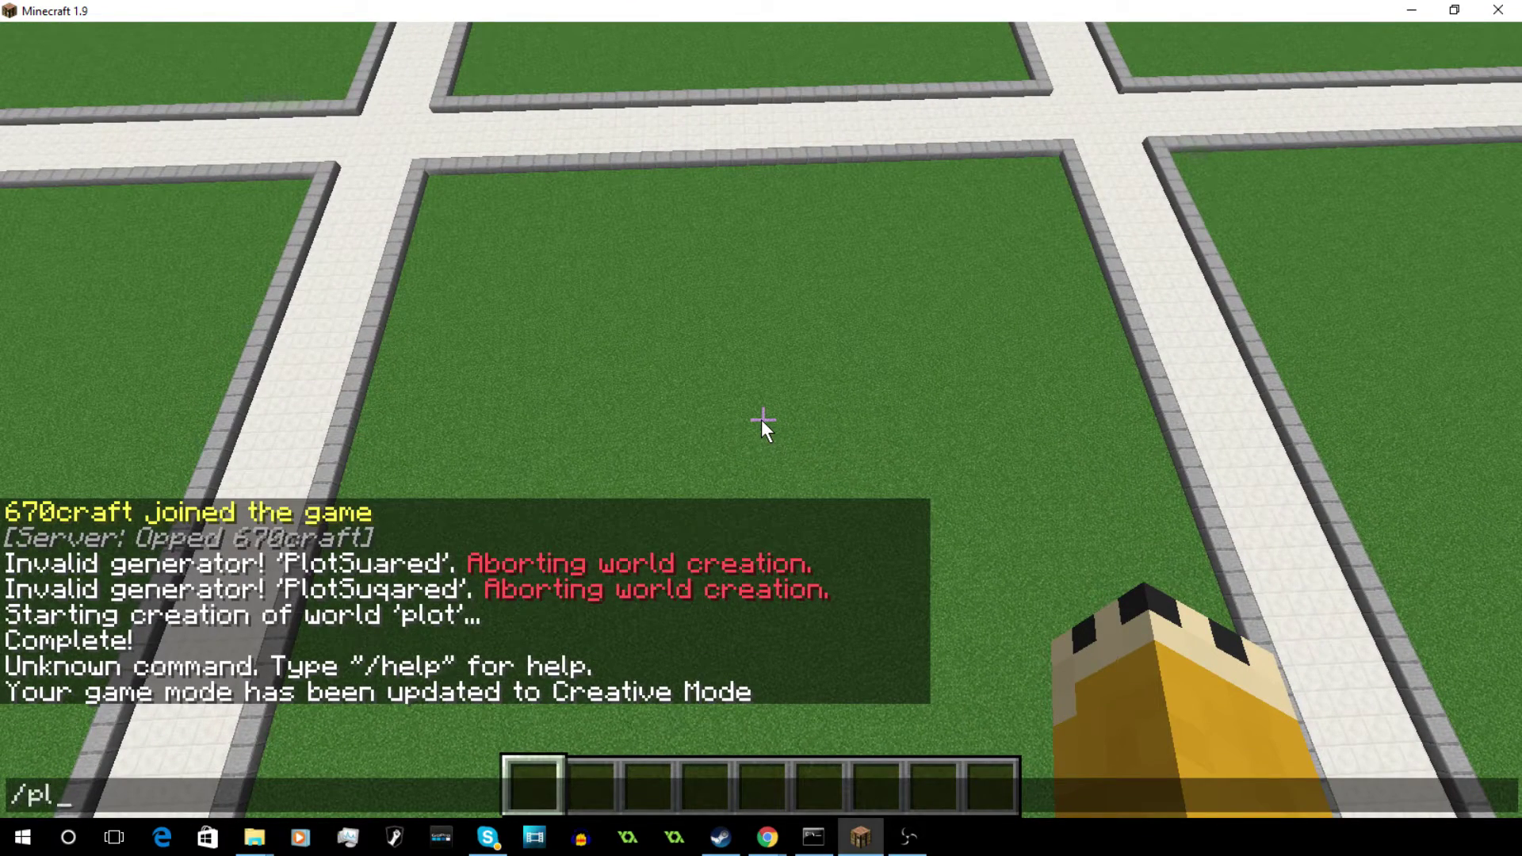
type("plots")
key("Return")
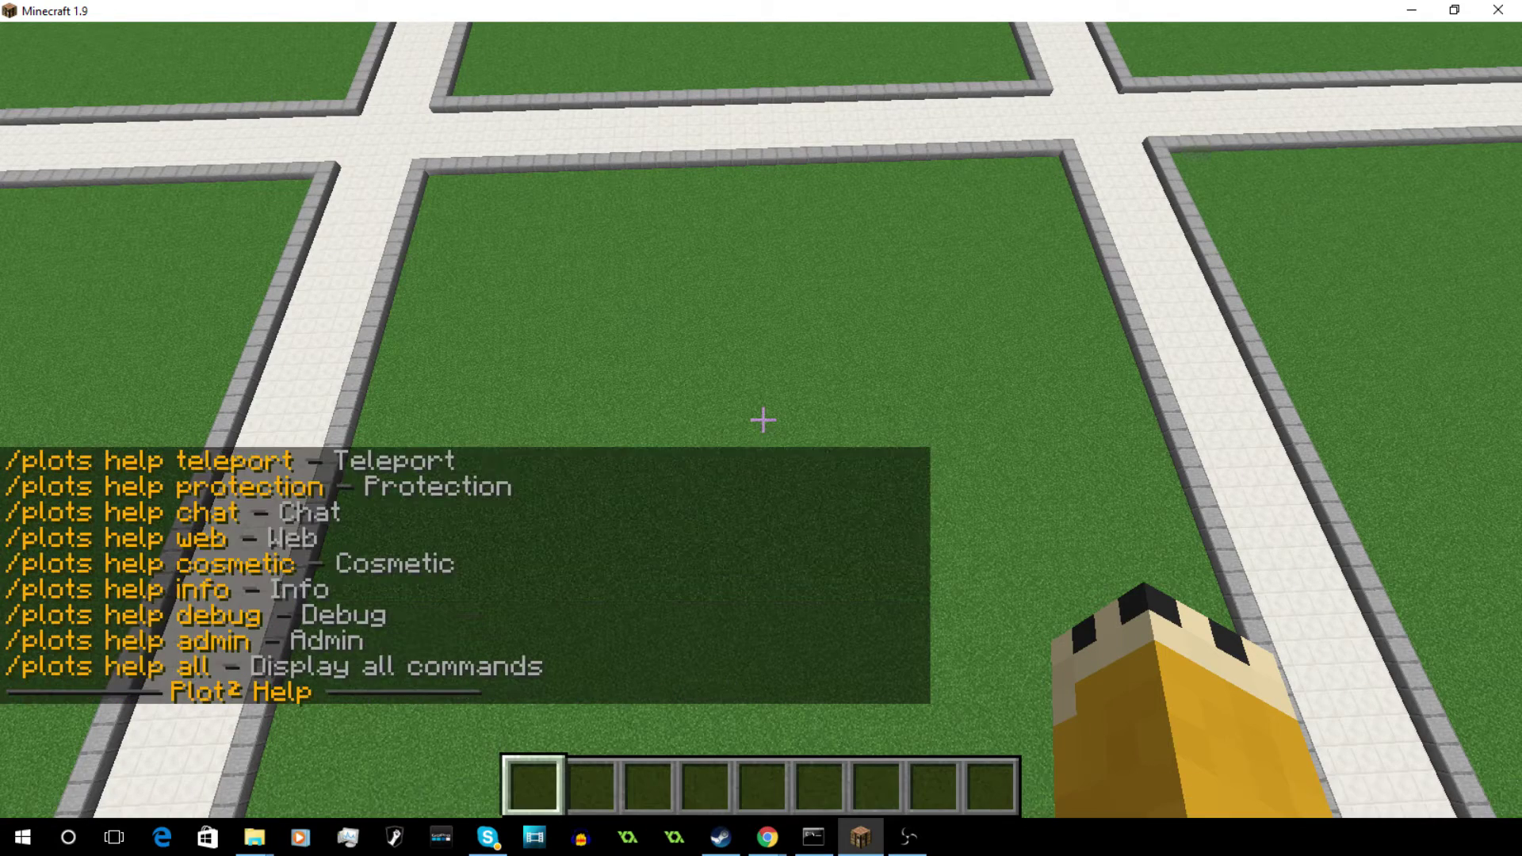
Step: Claim the plot underfoot with /ps claim after a failed /ps claiming attempt
key("t")
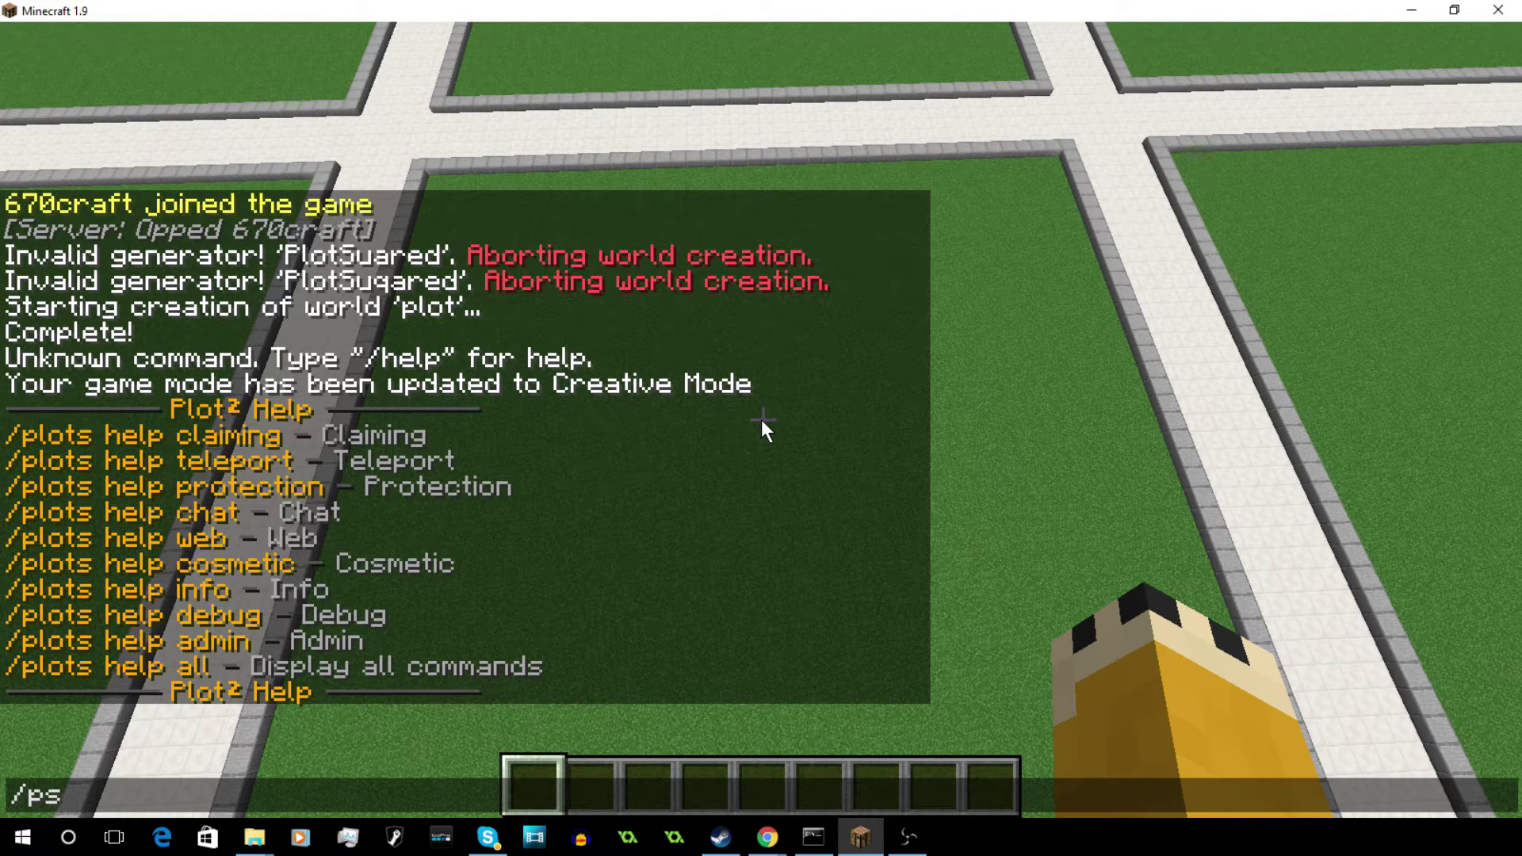
type("ng")
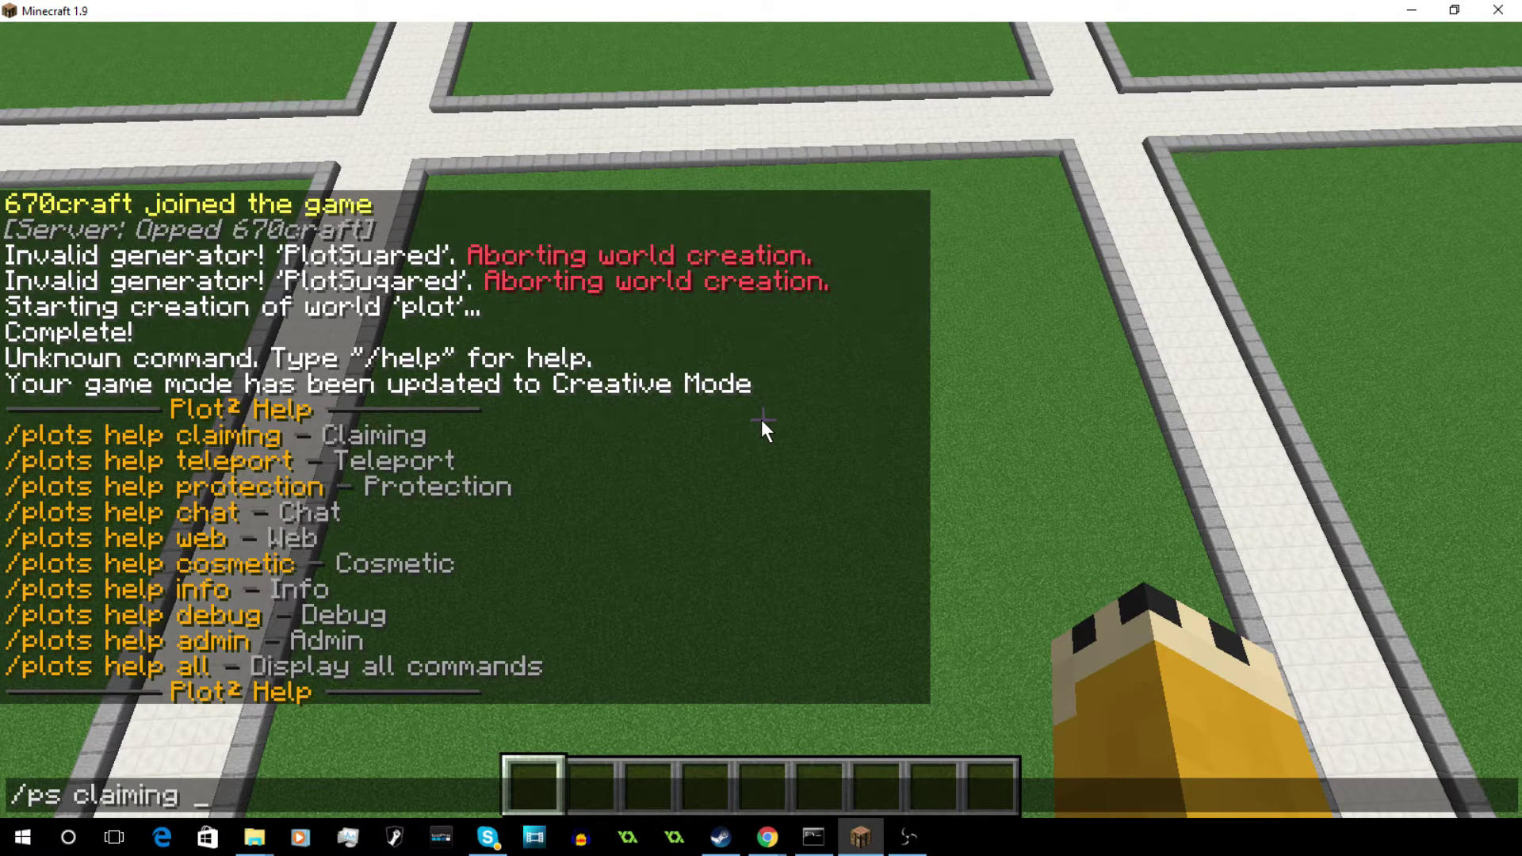
key("Return")
key("t")
key("Up")
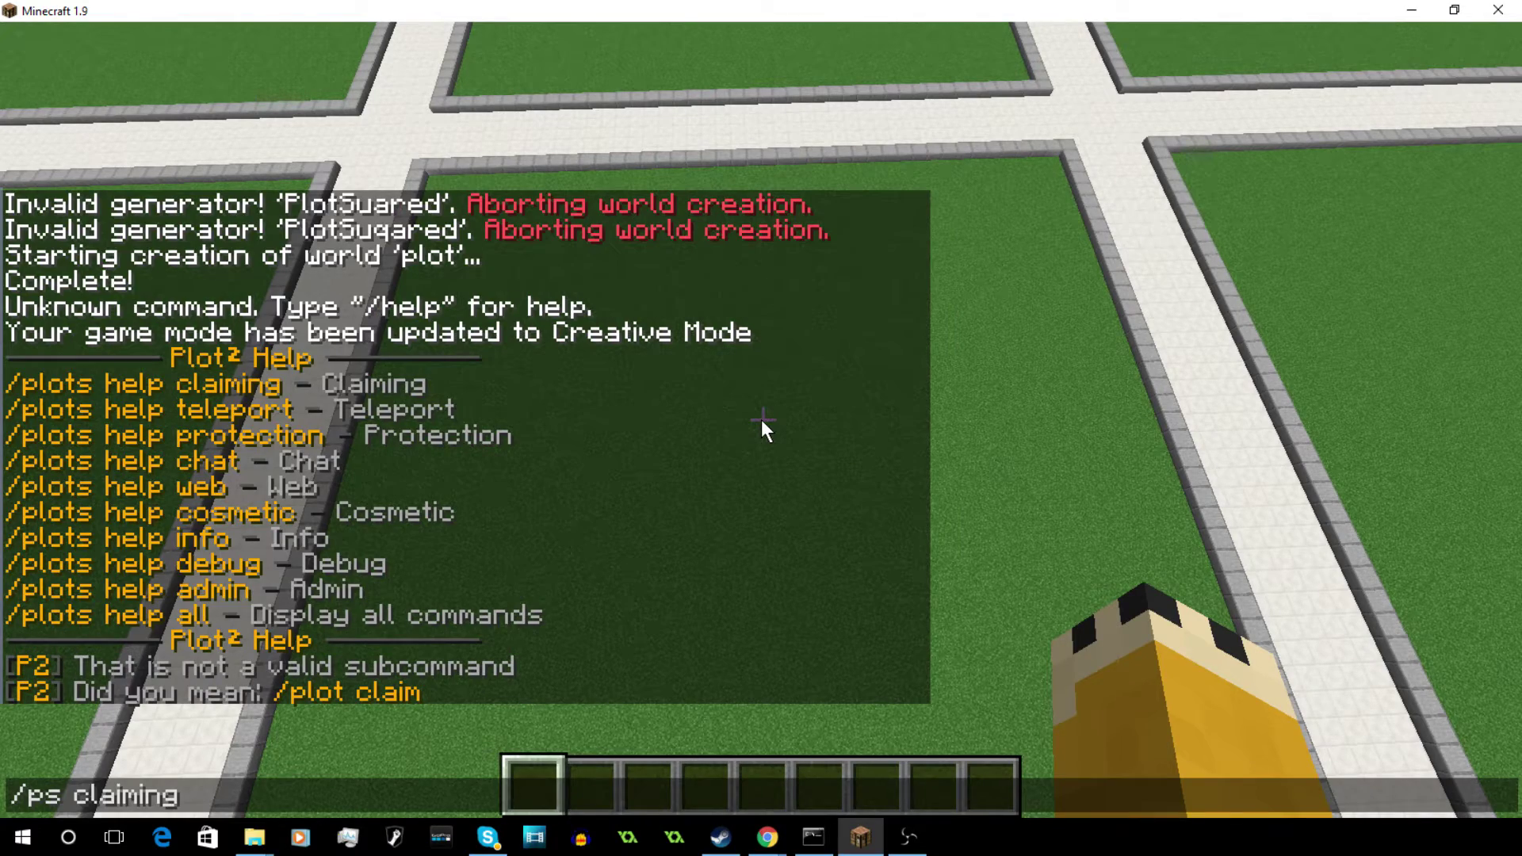
key("Escape")
key("t")
key("Up")
key("BackSpace")
key("BackSpace")
key("BackSpace")
key("BackSpace")
key("BackSpace")
key("BackSpace")
key("BackSpace")
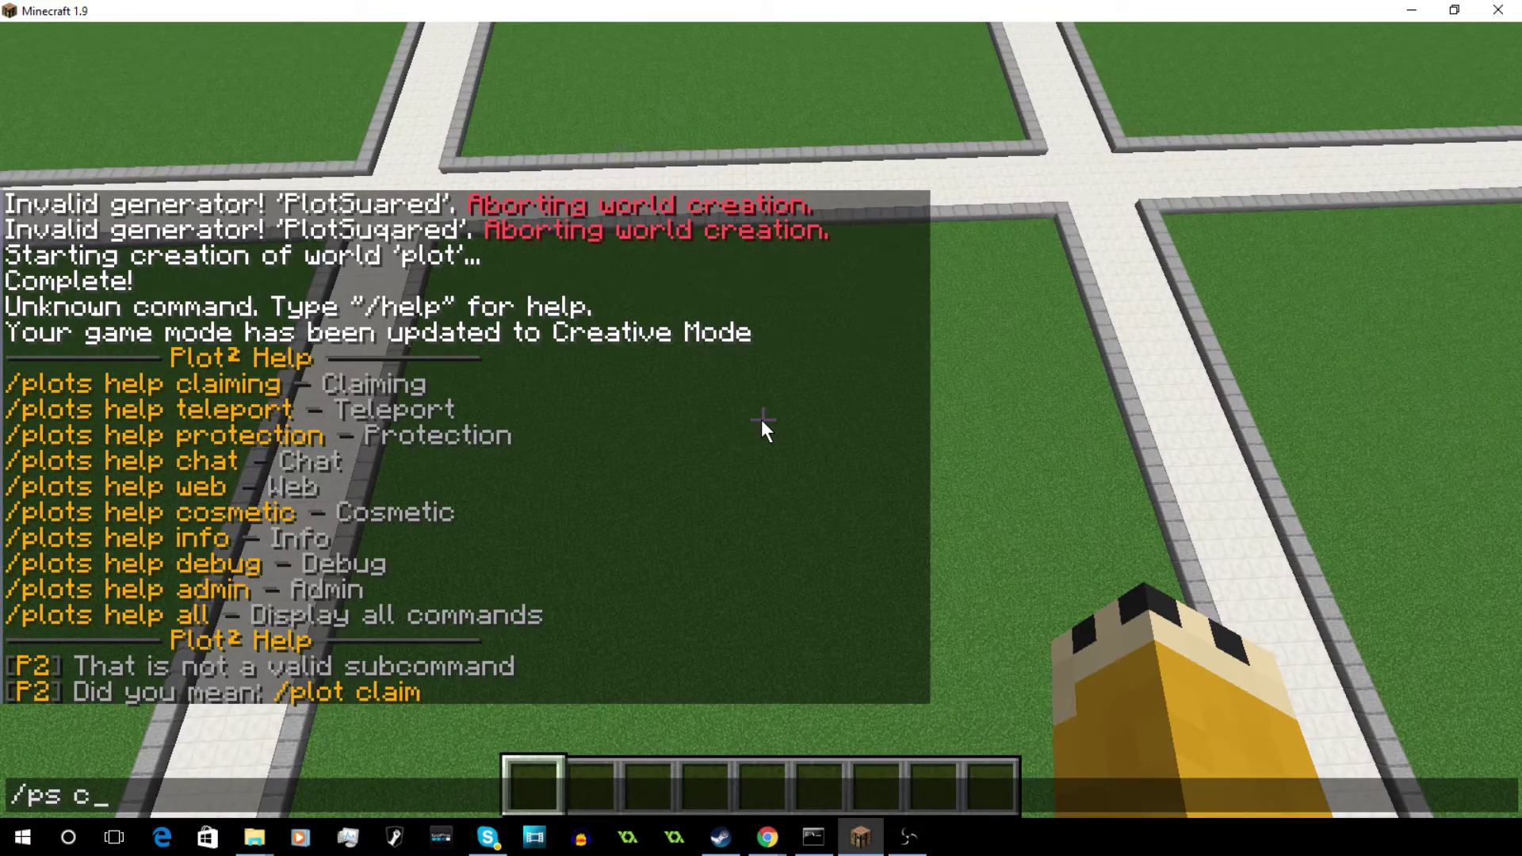
type("laim")
key("Return")
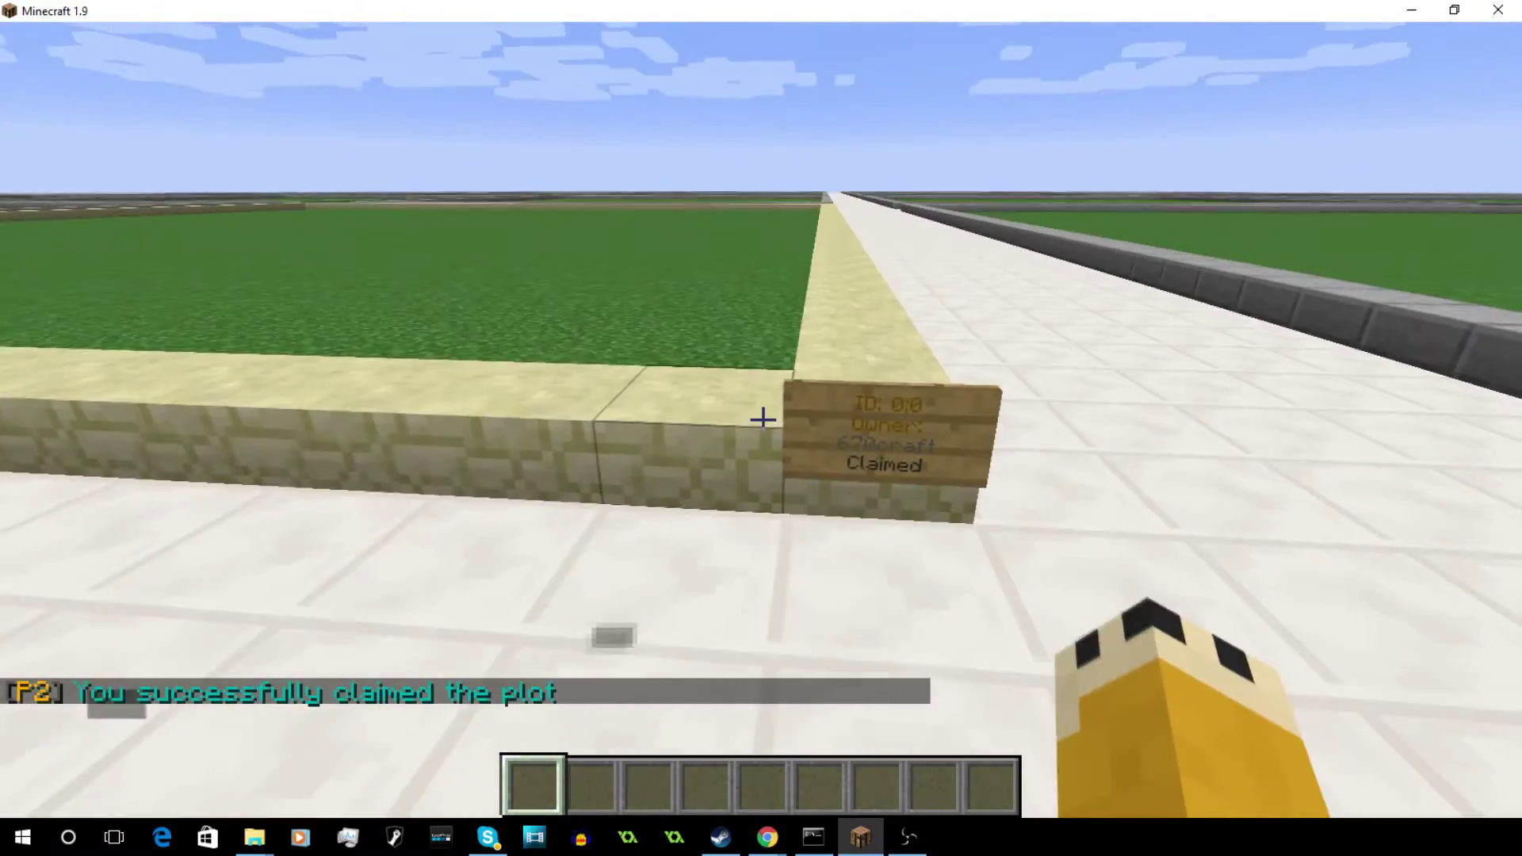
Step: Check plot;0;0 from above, then auto-claim plot;0;1 with /ps auto
key("space")
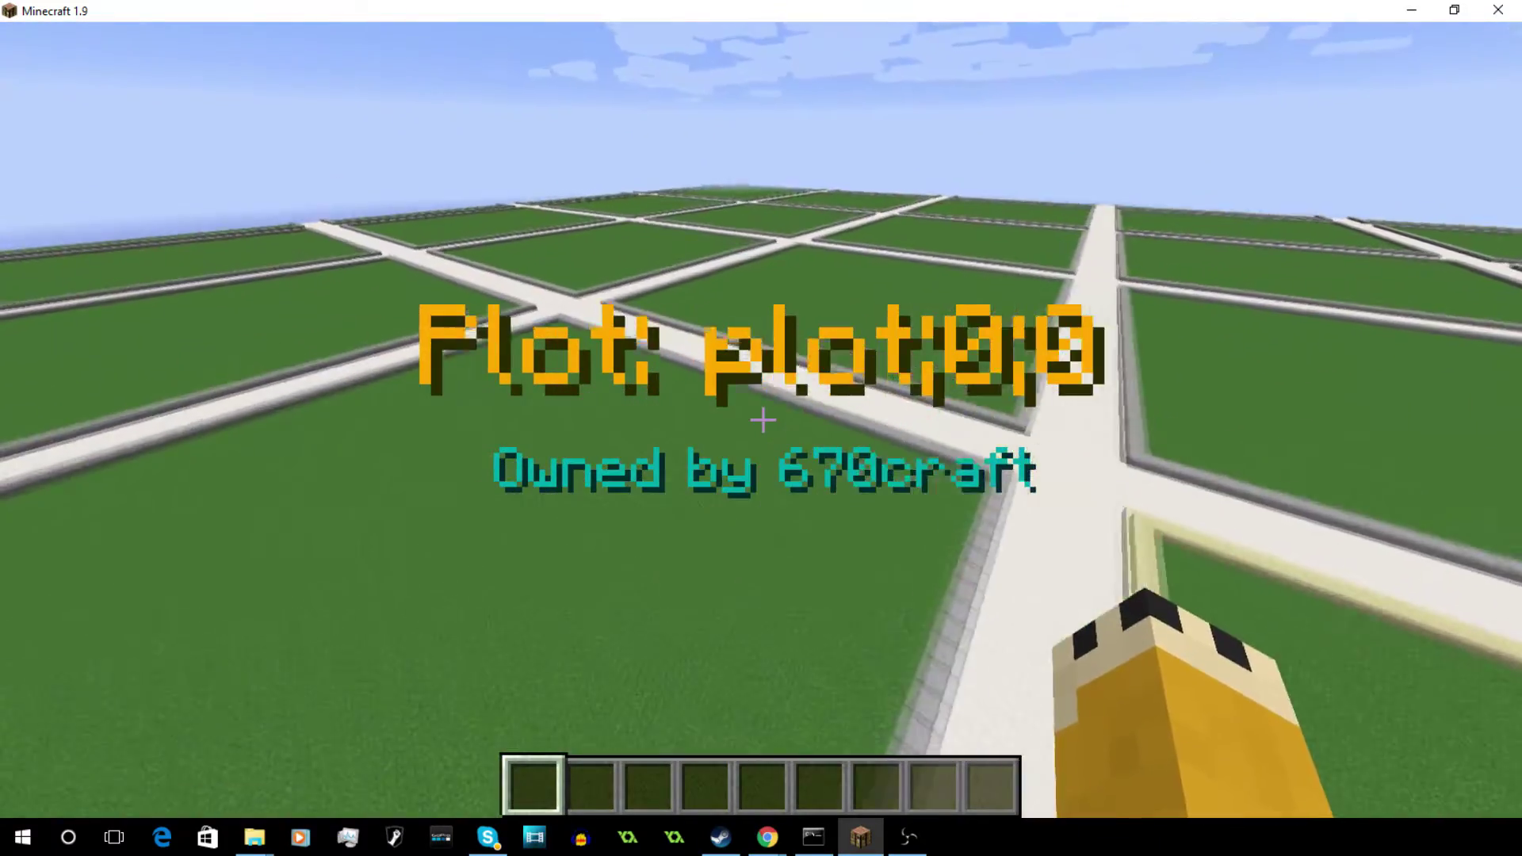
key("slash")
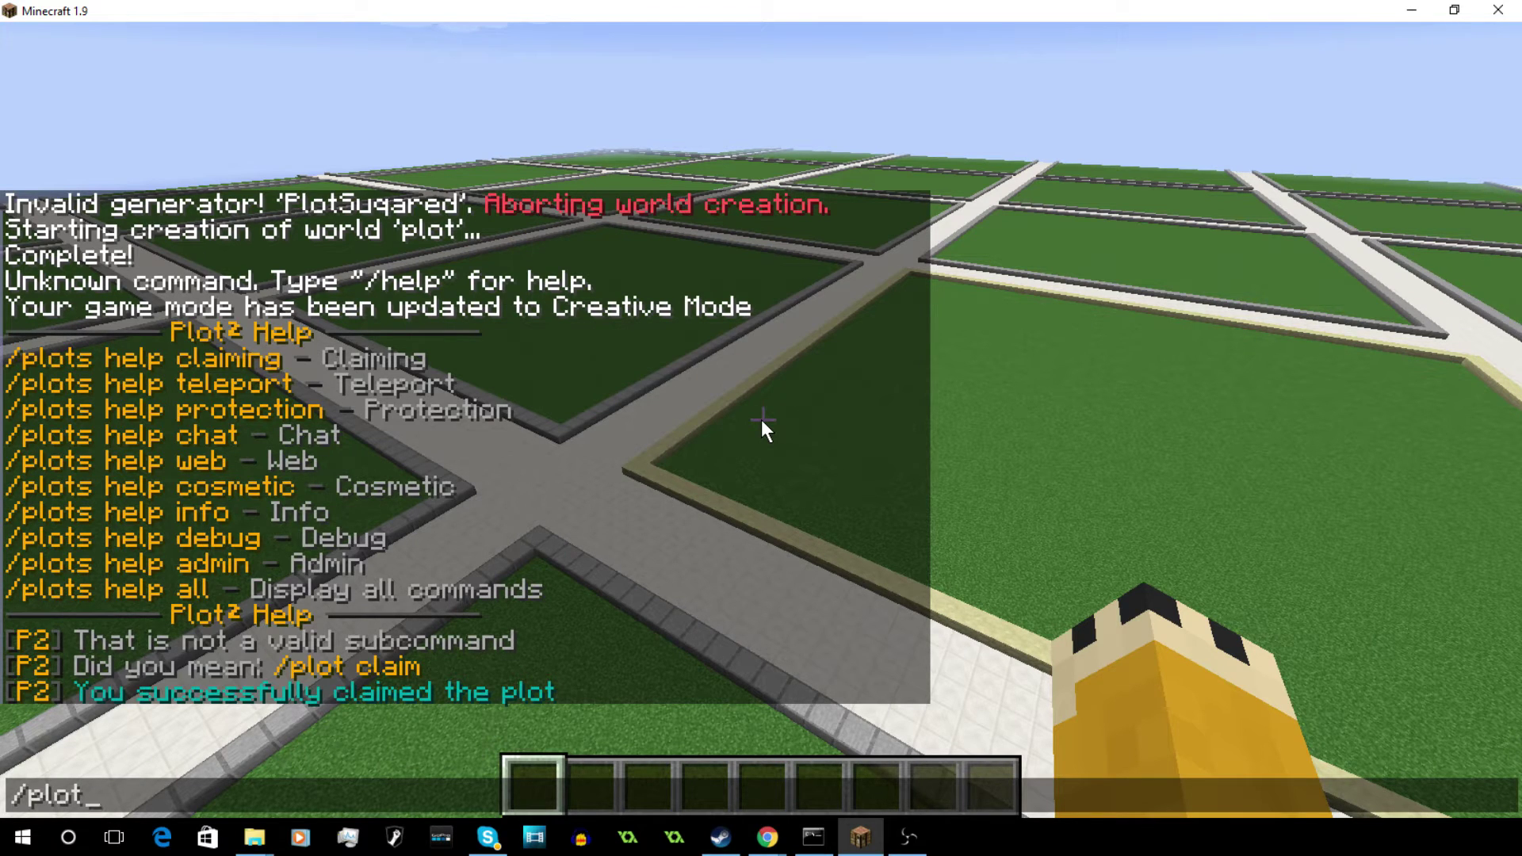
type("ps auto")
key("Return")
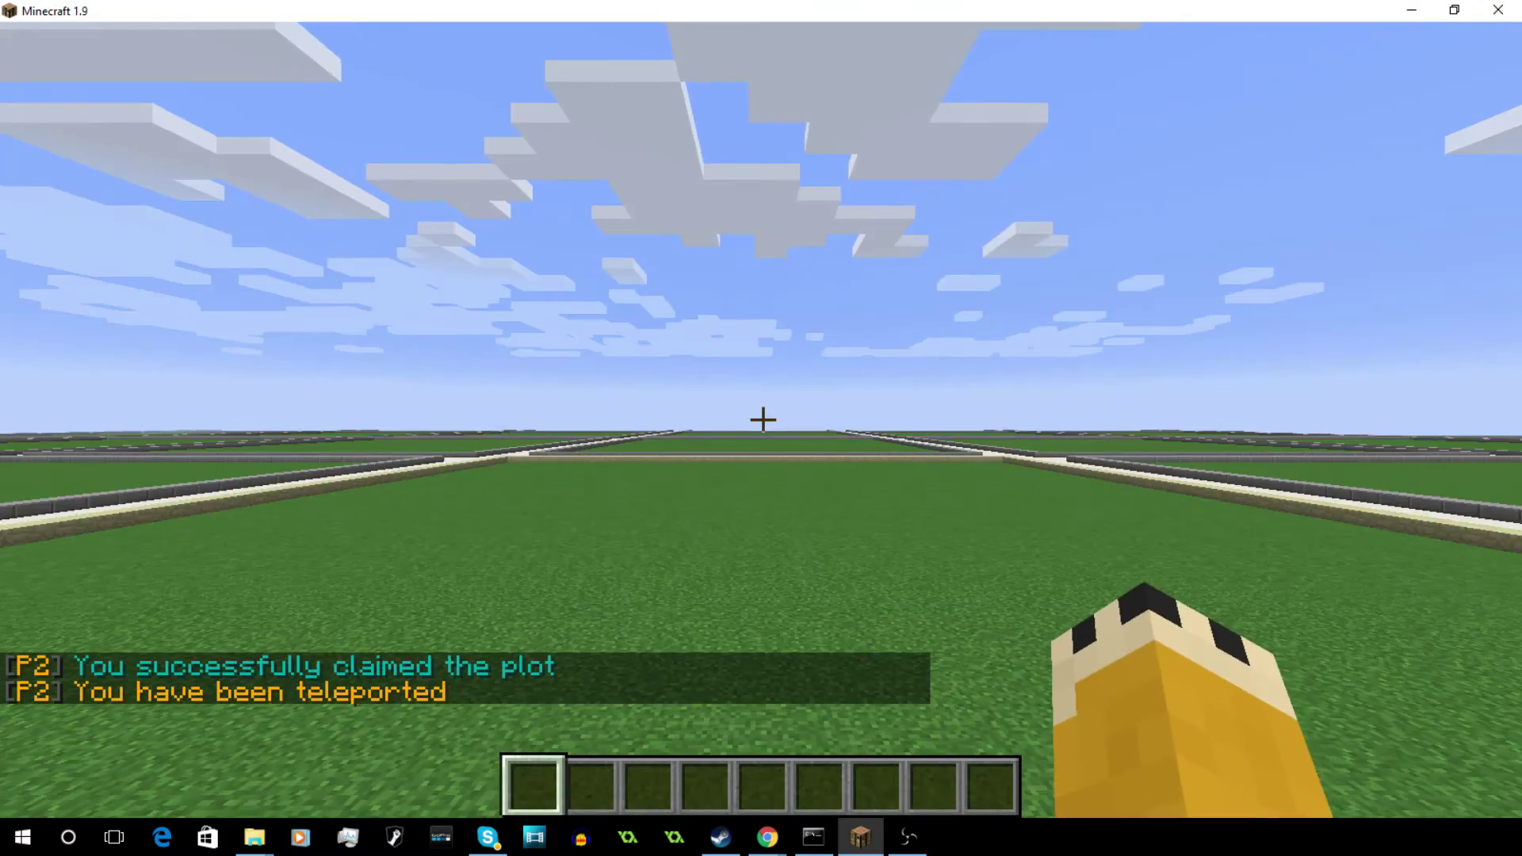
key("space")
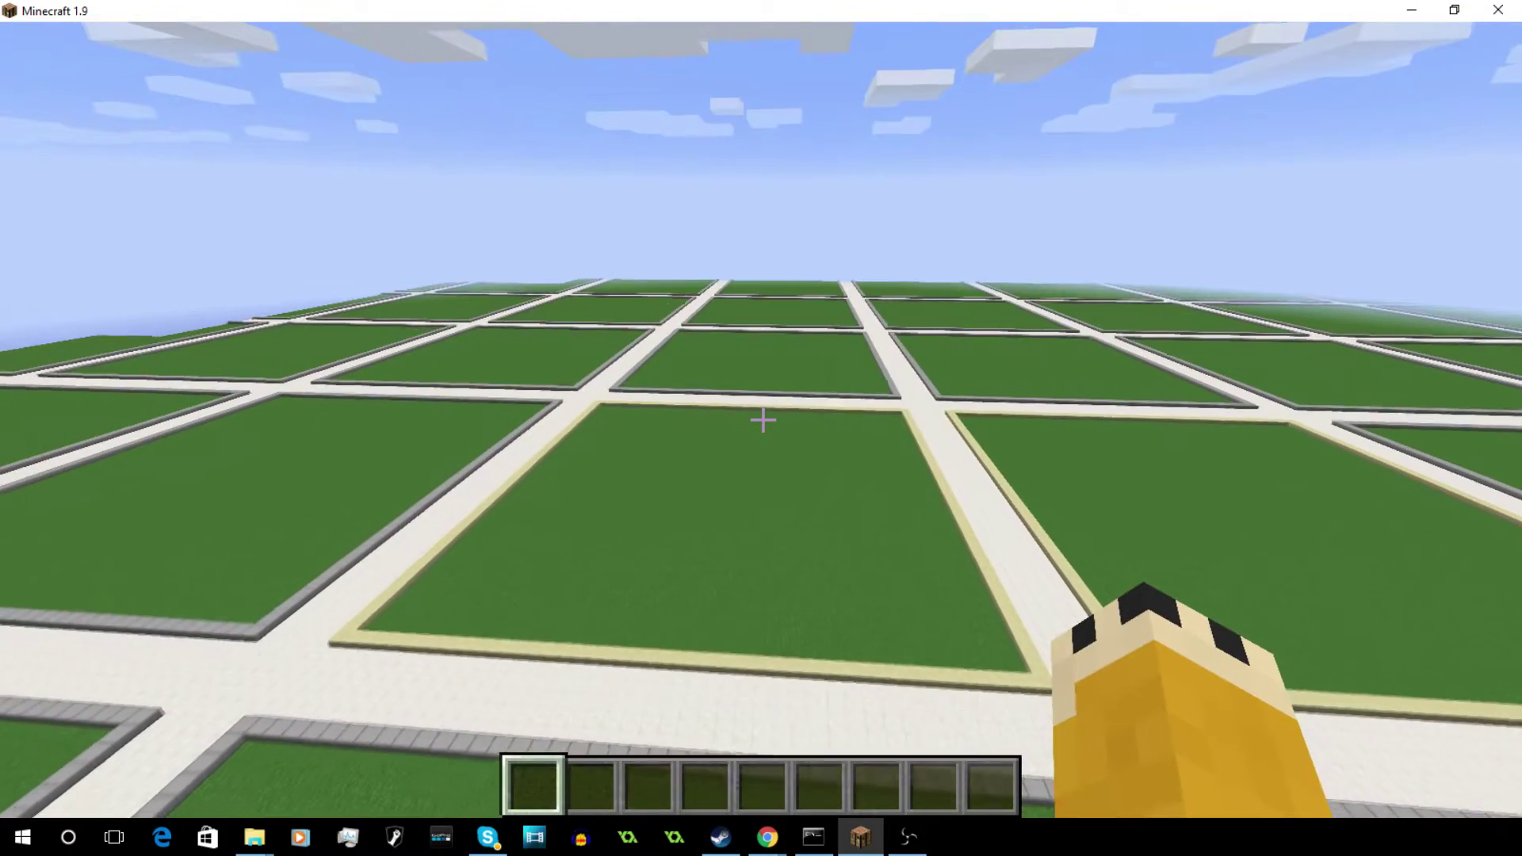
Step: Teleport with /plots home, then /plots home 2, and fly over the second plot
type("/plot")
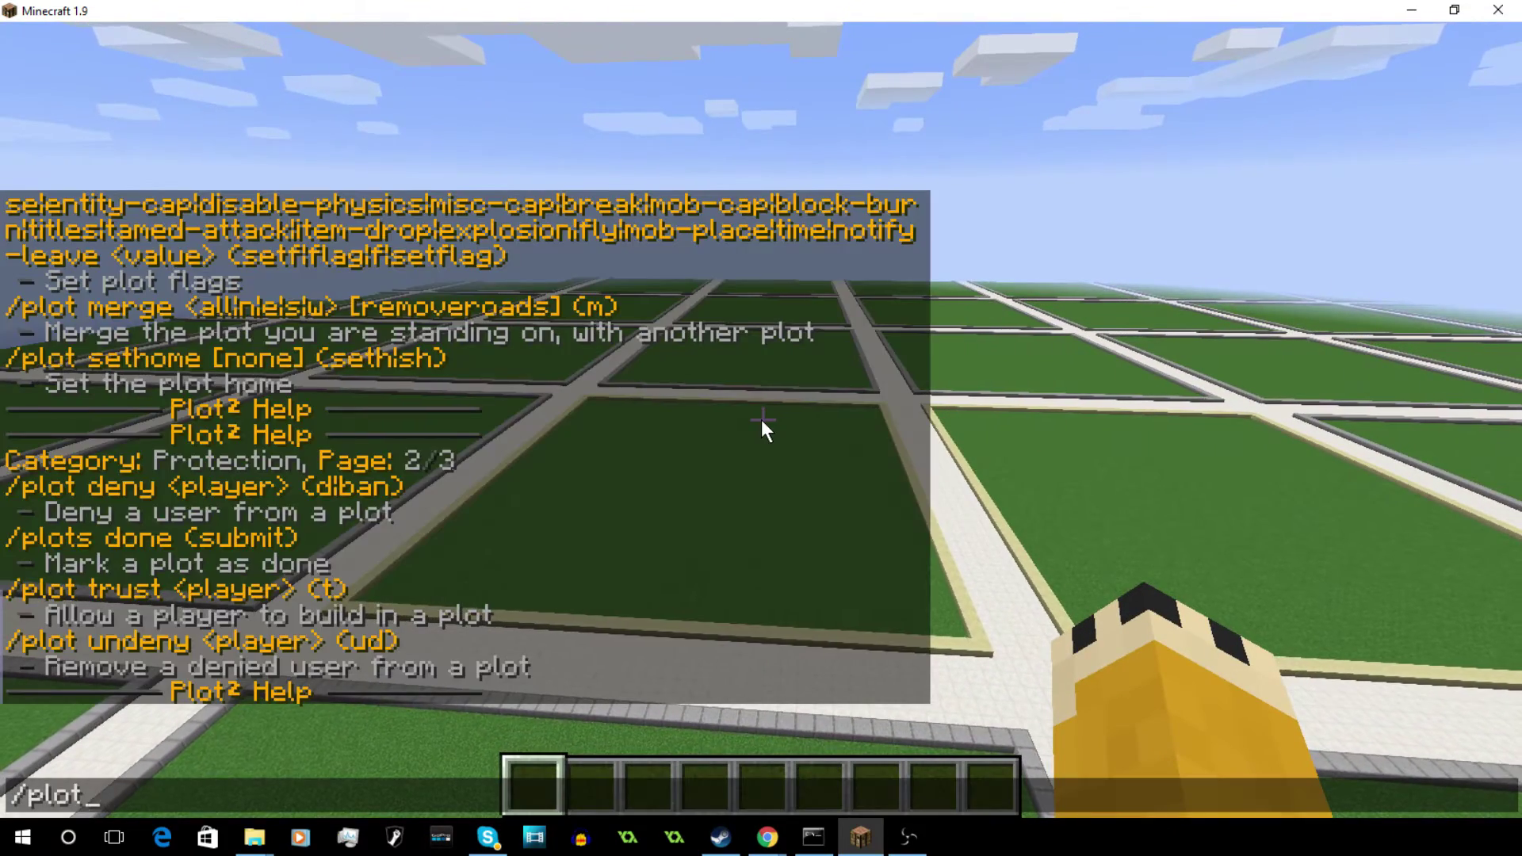
type("s ho")
key("Return")
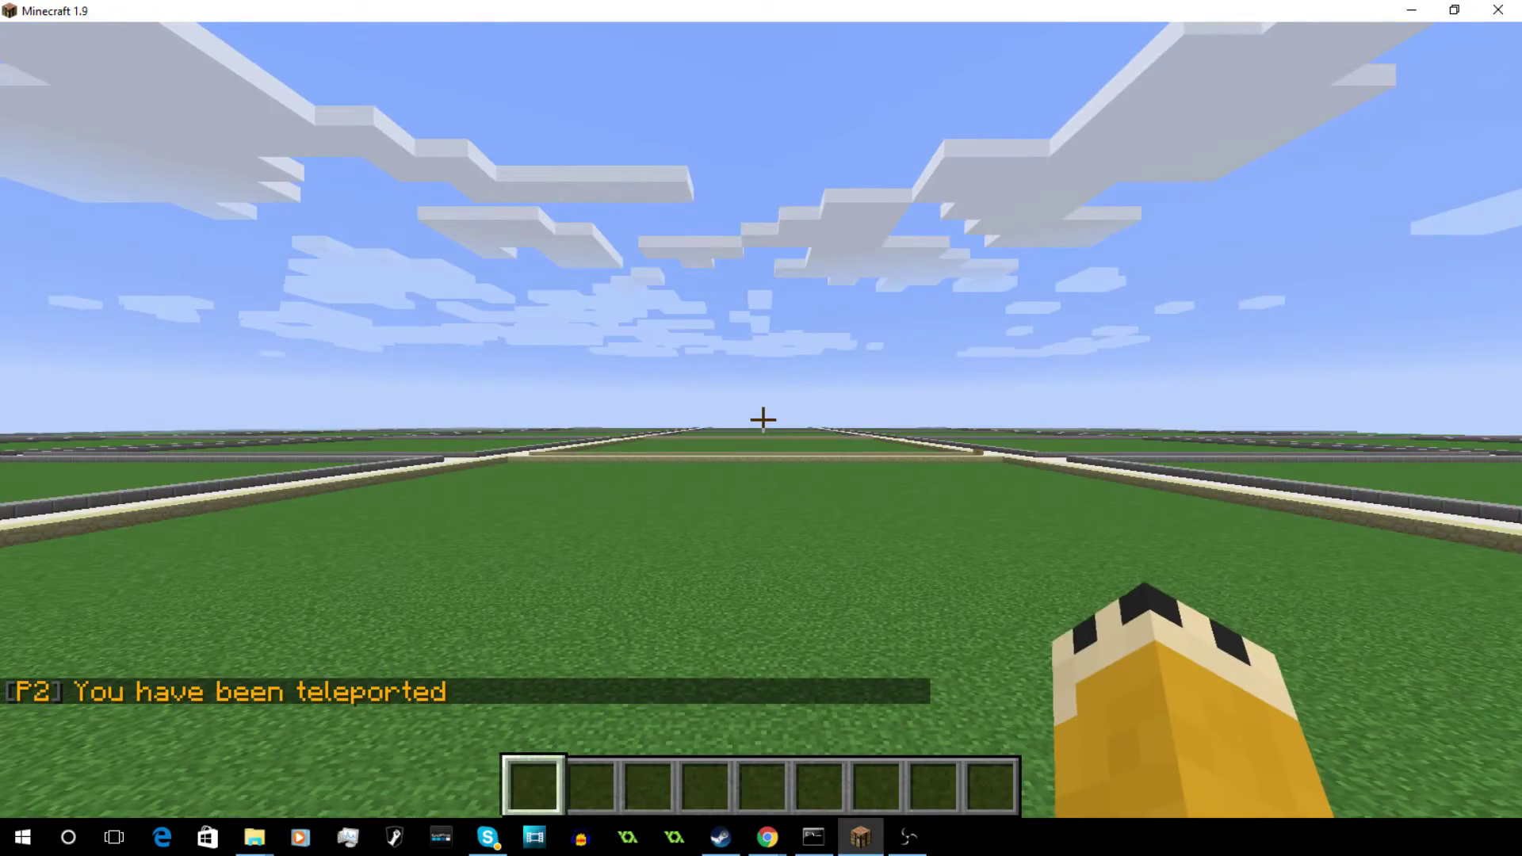
type("t/plots home 1")
key("BackSpace")
type("2")
key("Return")
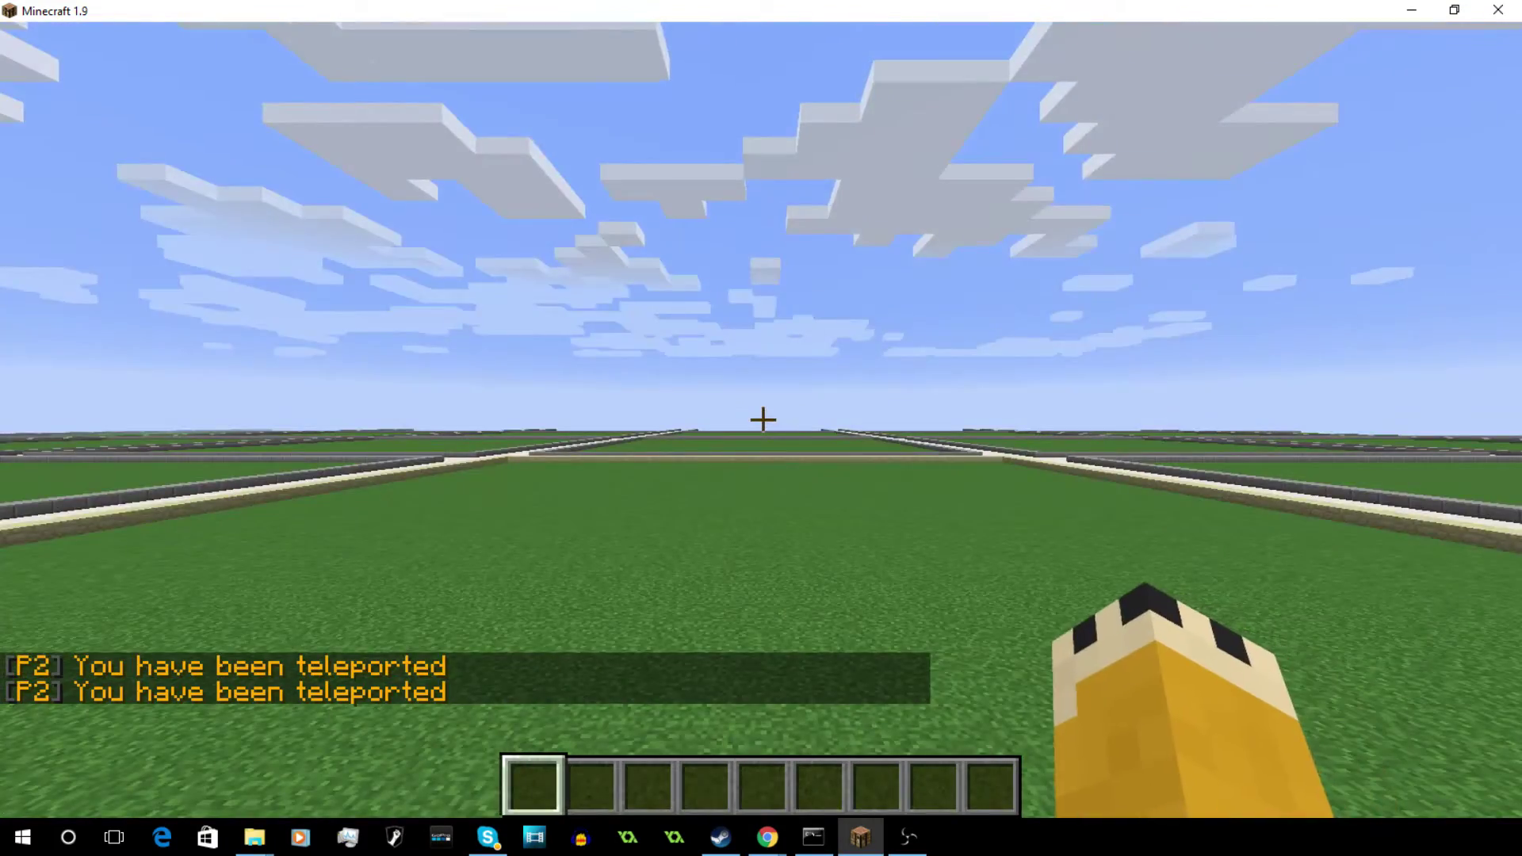
key("space")
key("space")
key("w")
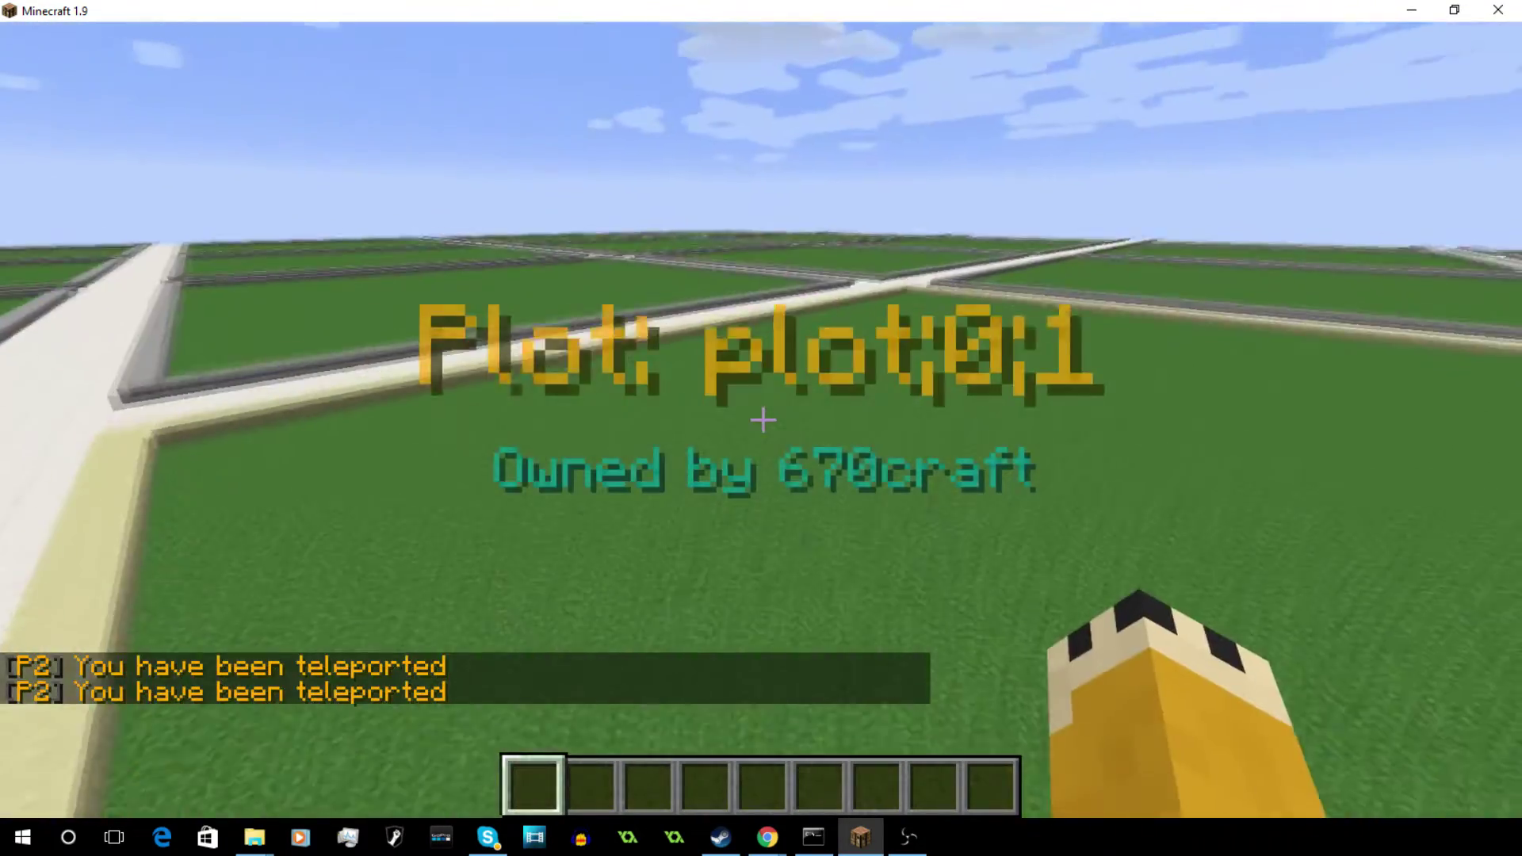
key("shift")
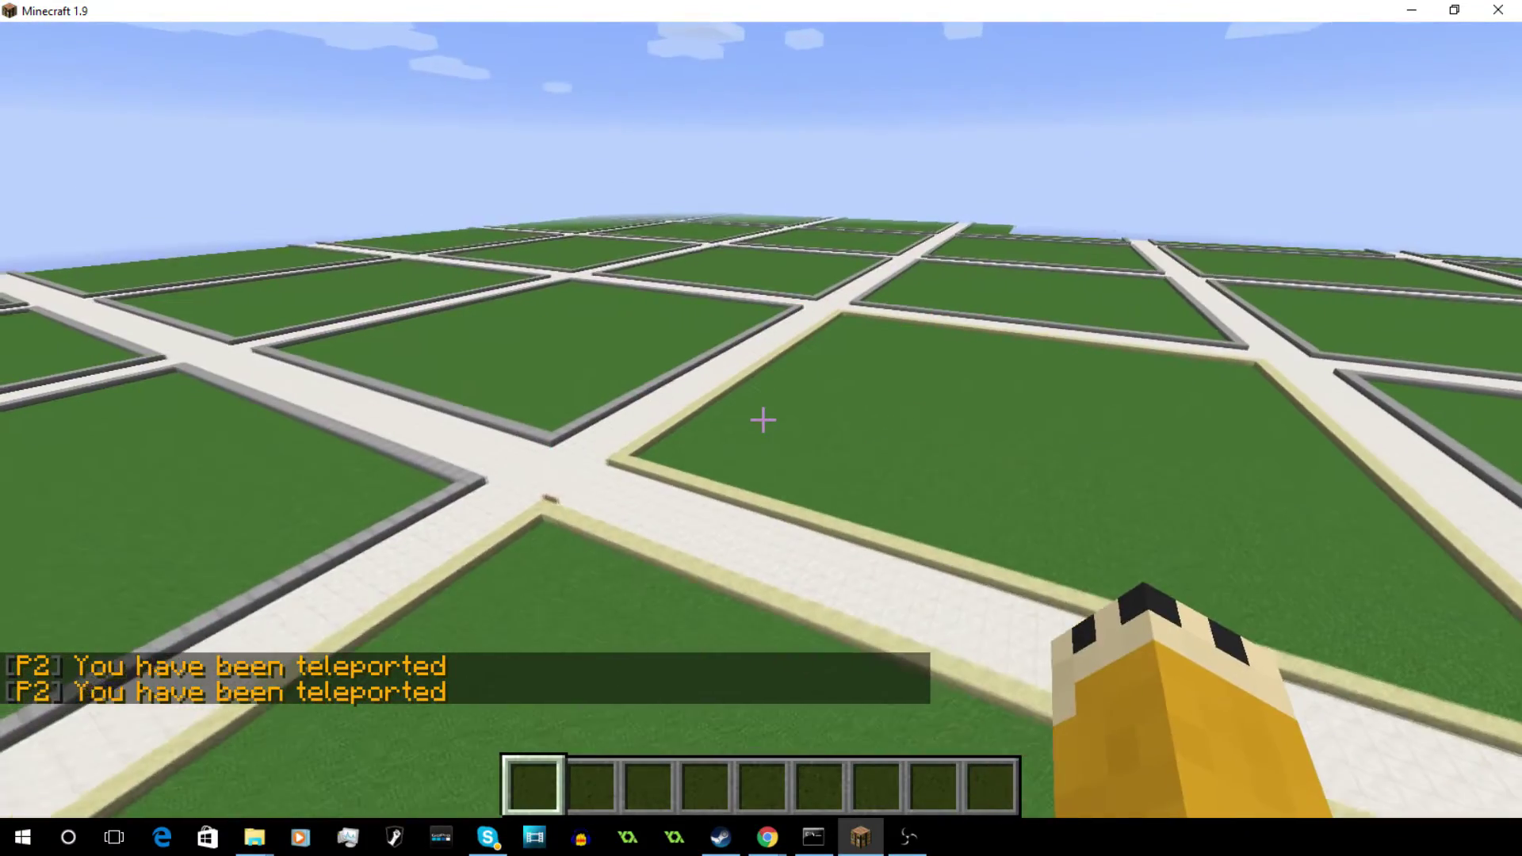
key("t")
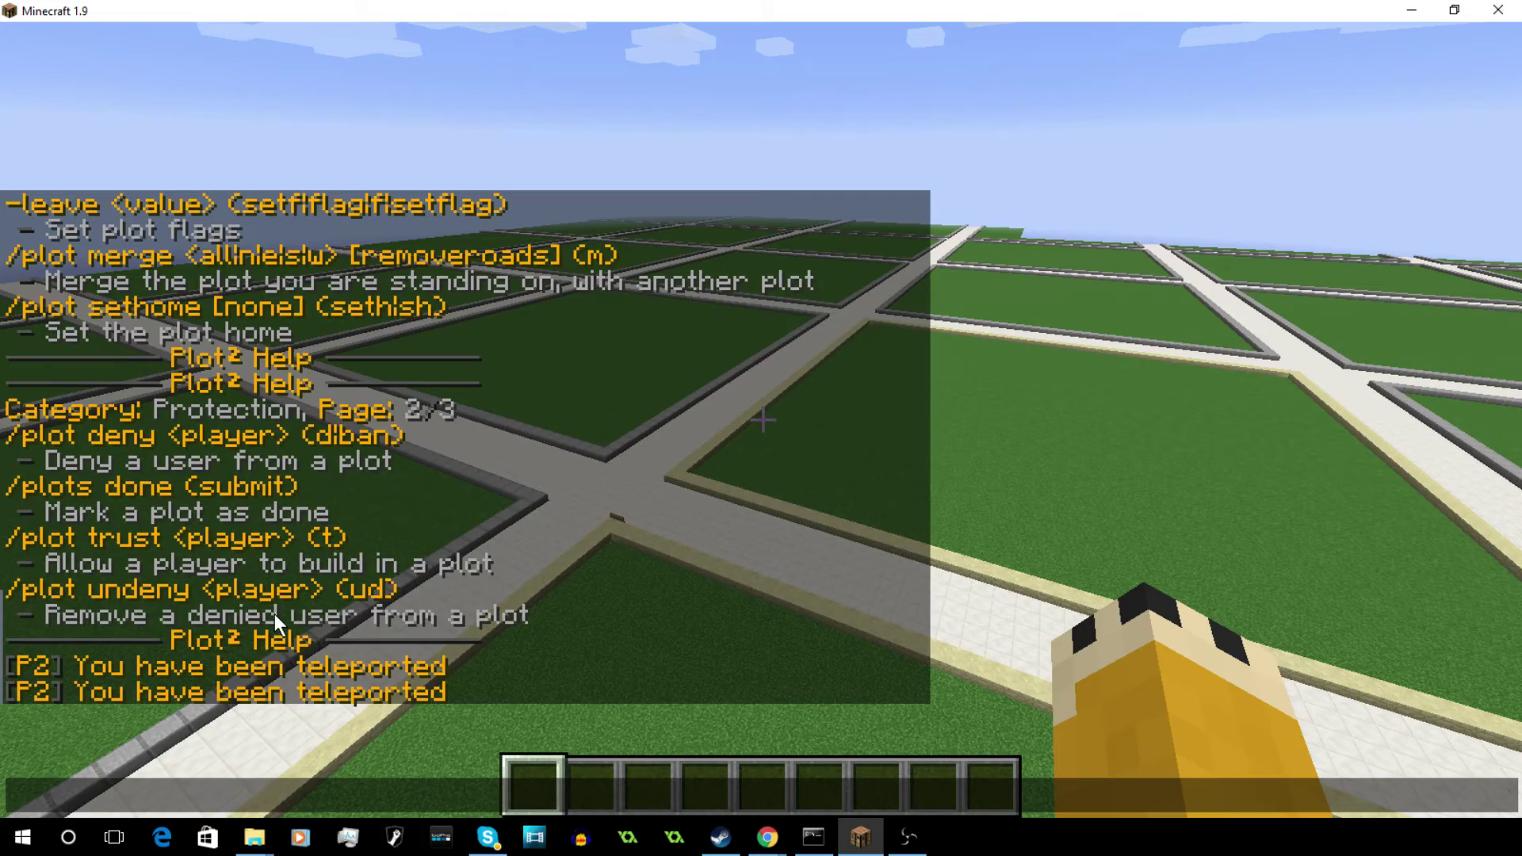
Step: Close chat and fly around the sandstone-bordered plot 0;0 to inspect it
key("Escape")
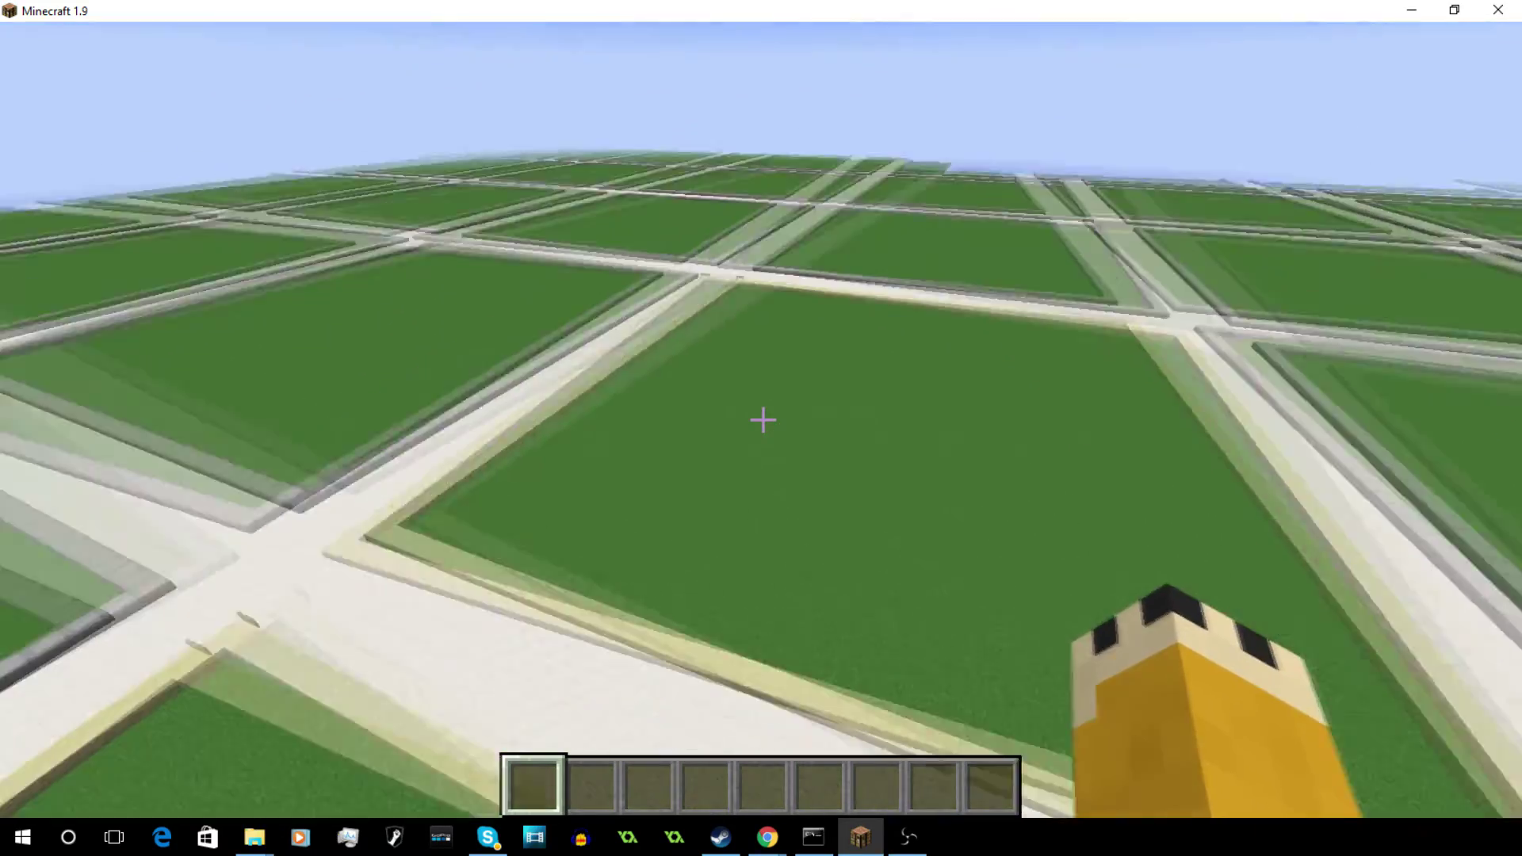
key("w")
key("w")
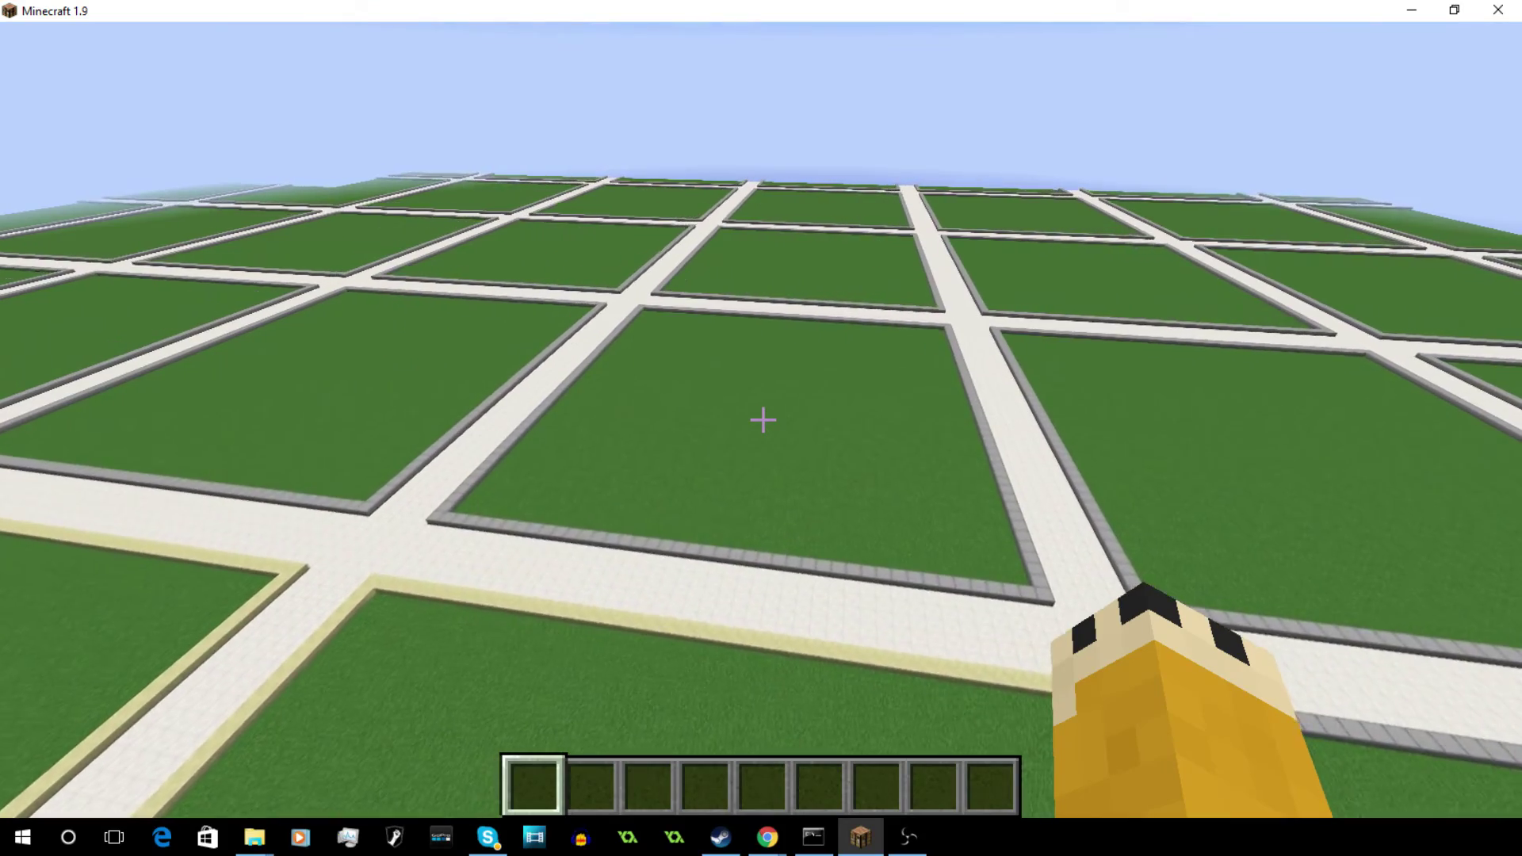
key("w")
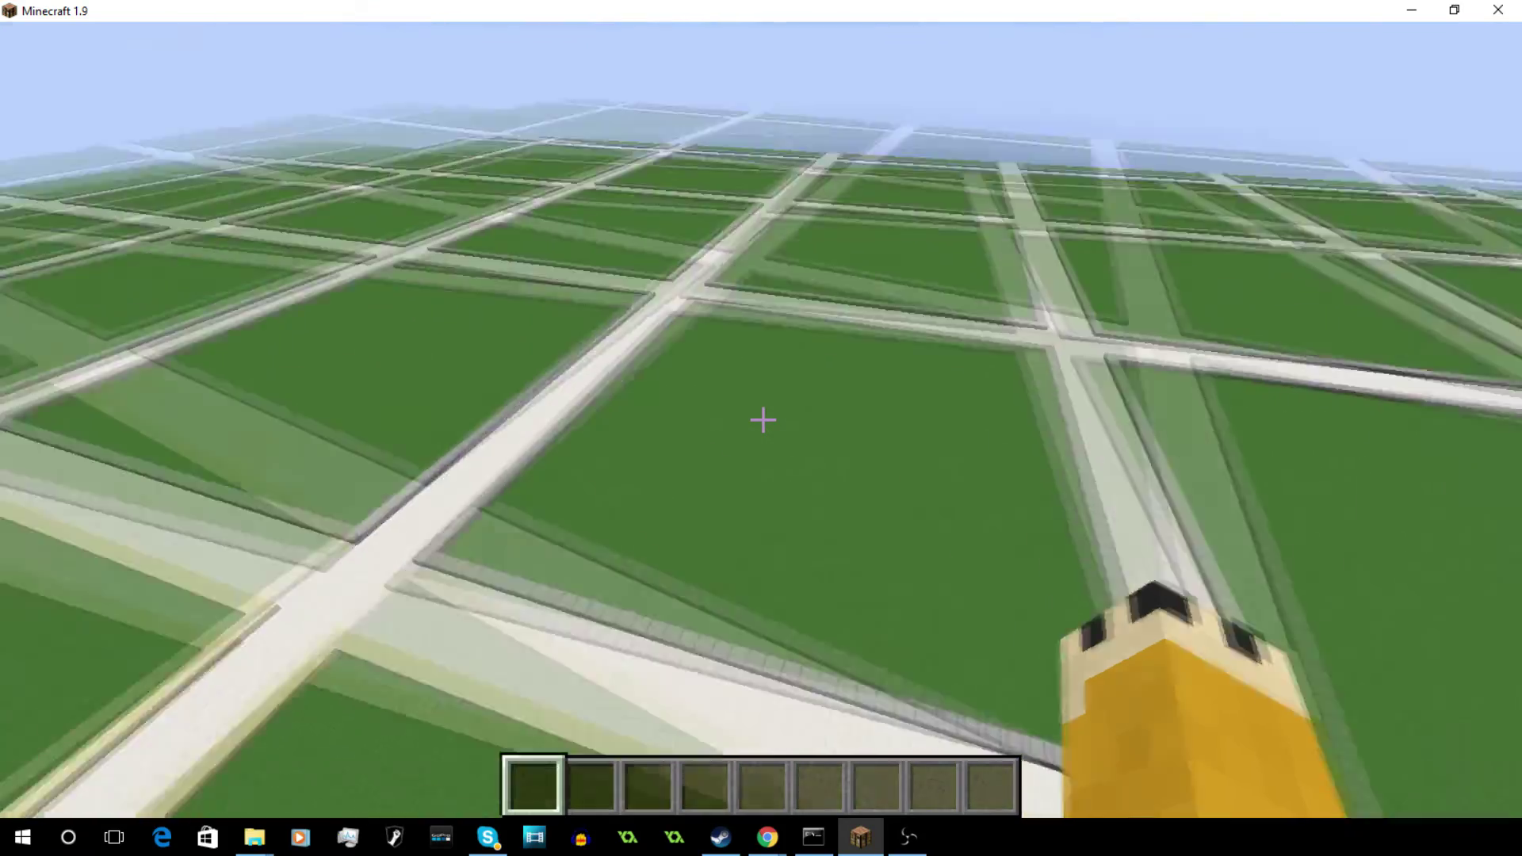
key("d")
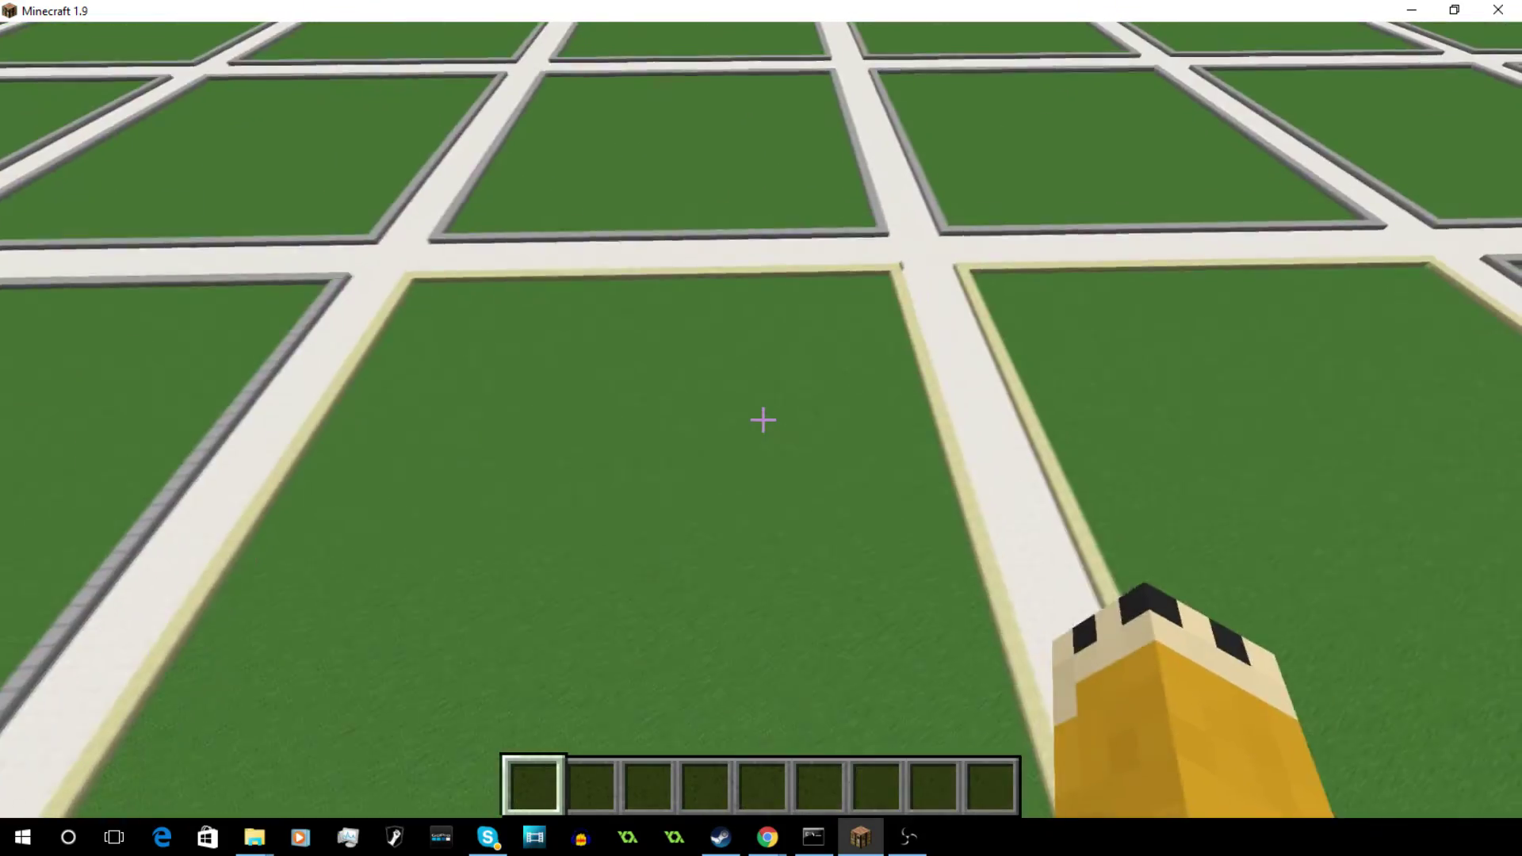
key("d")
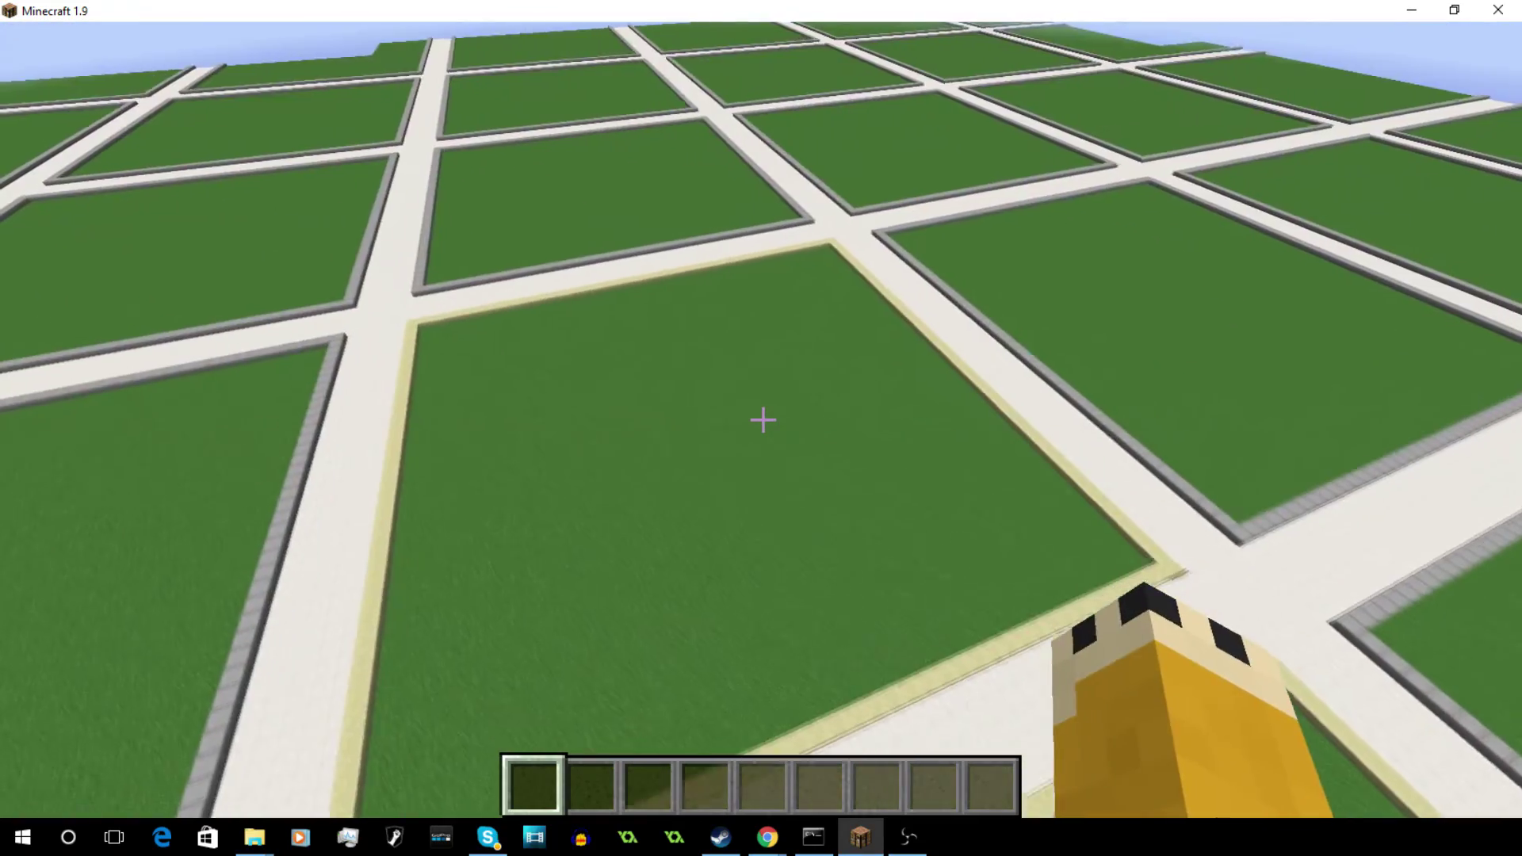
key("w")
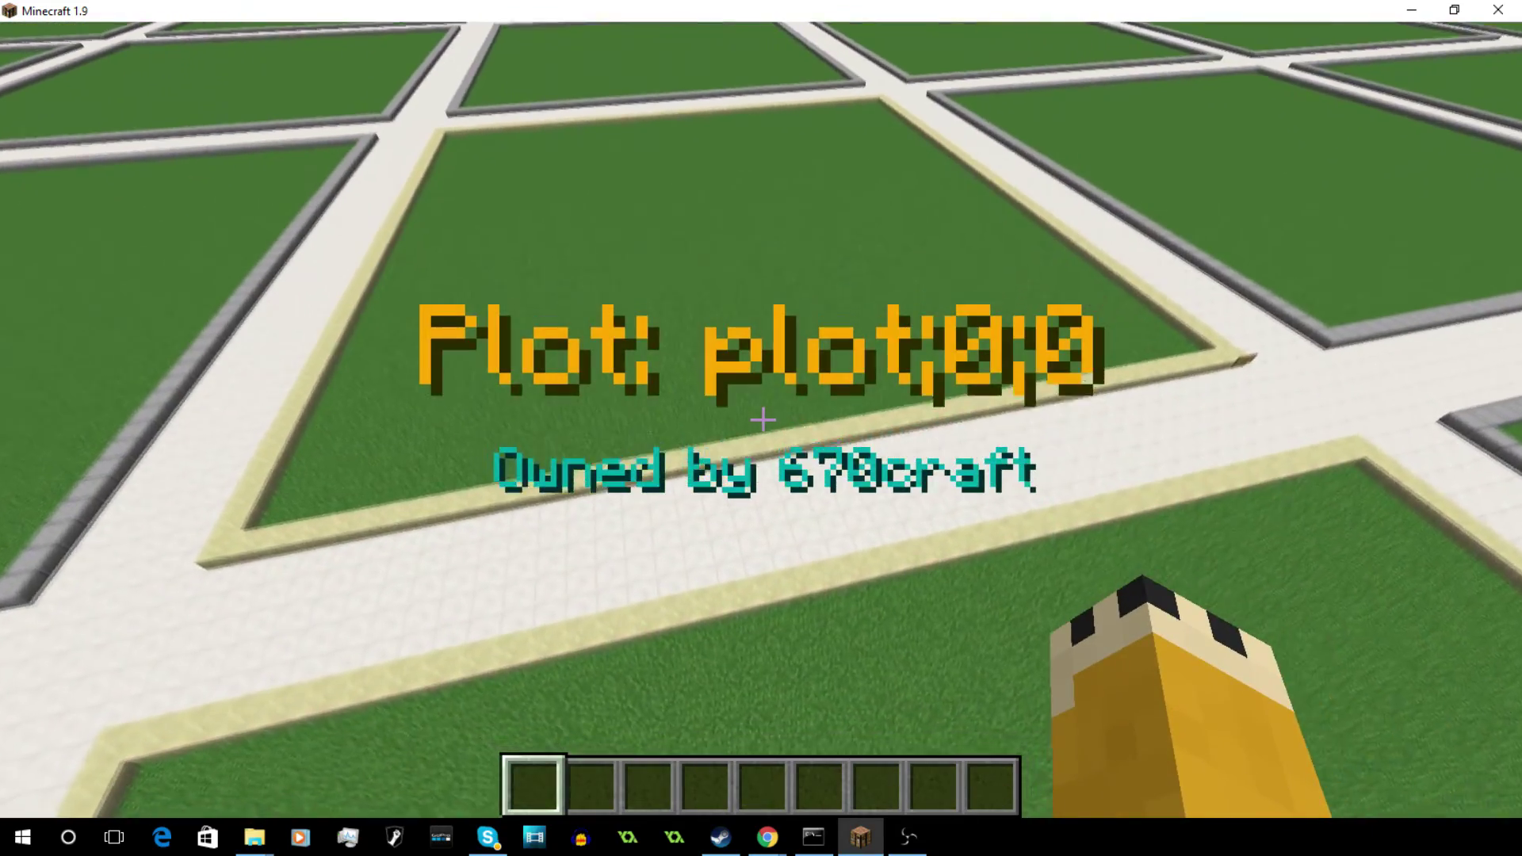
key("w")
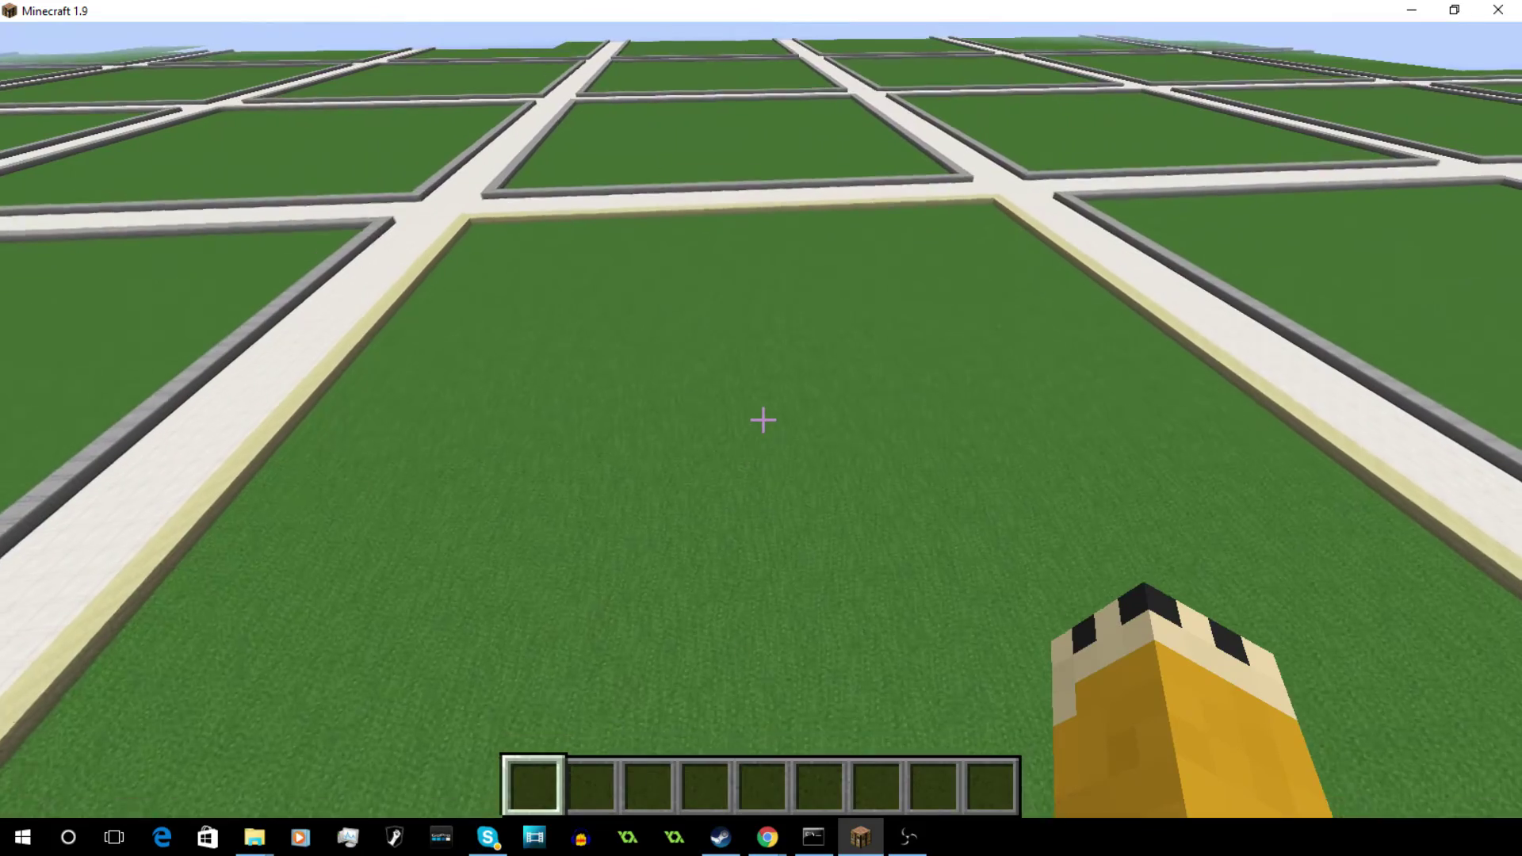